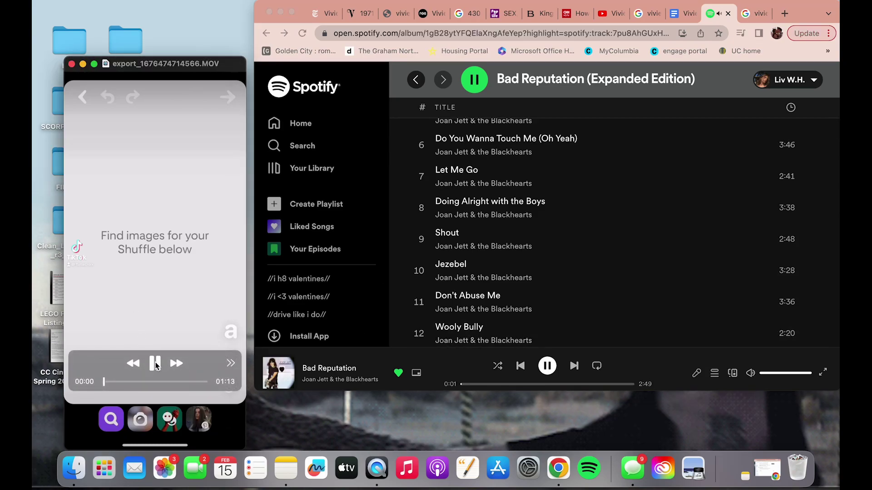
Step: Type the first heading line 'HOW did VIvienne WesTwood INfluence' in the Westwood document
left_click(680, 17)
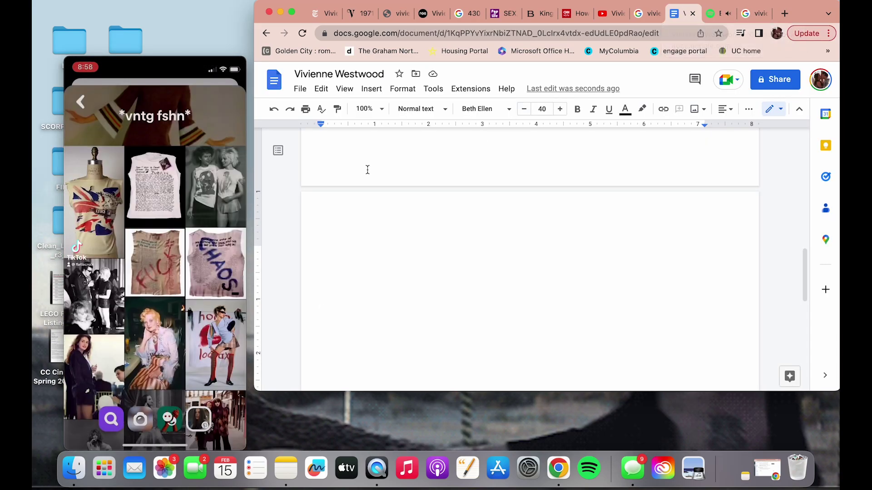
scroll(390, 293, "down", 2)
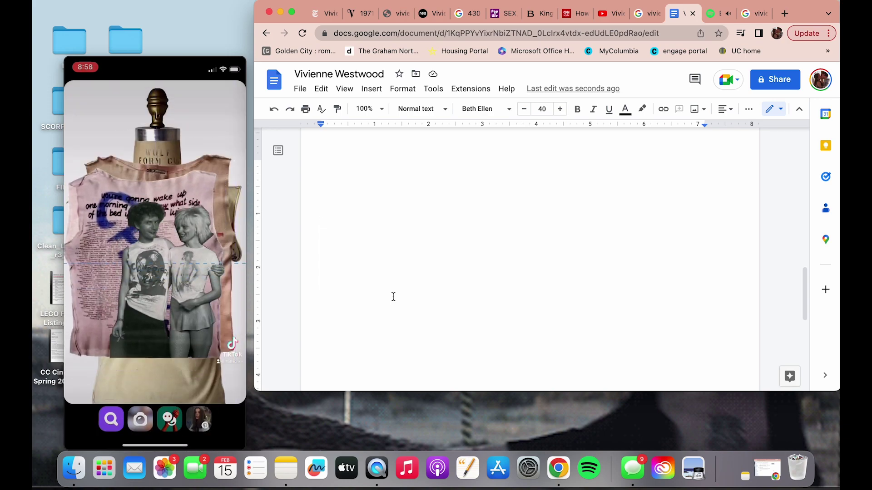
type("430")
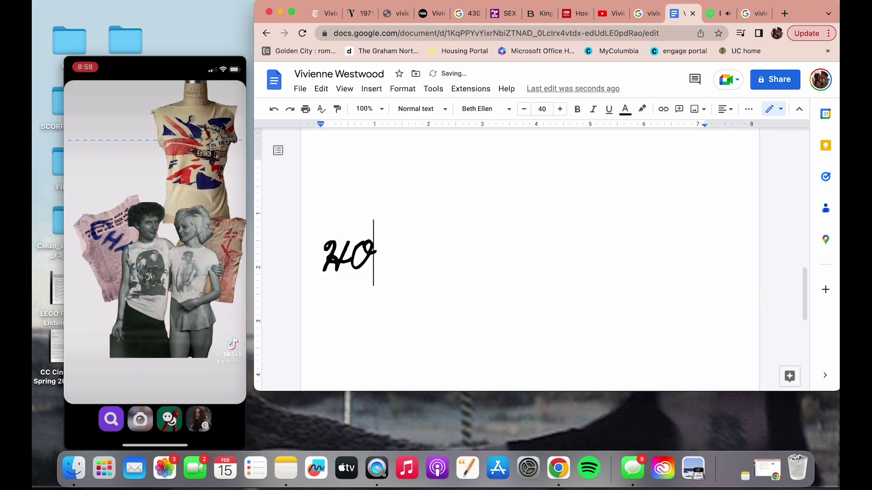
type("W did")
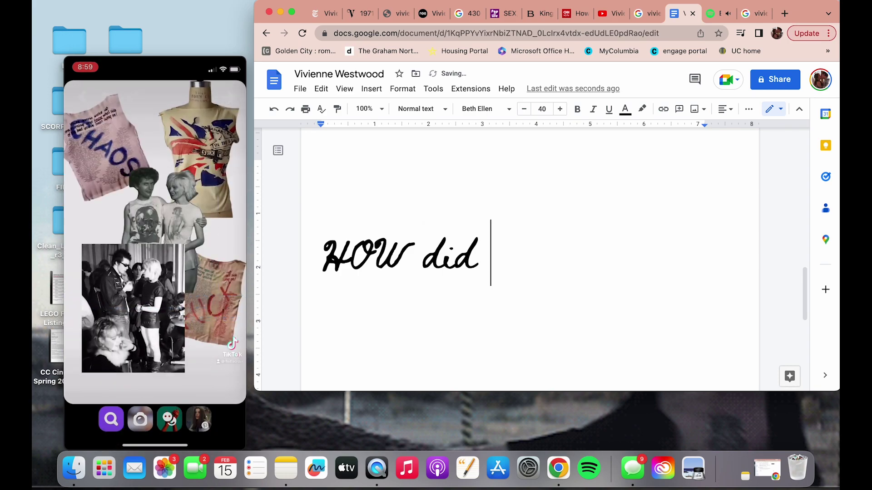
type("Viv")
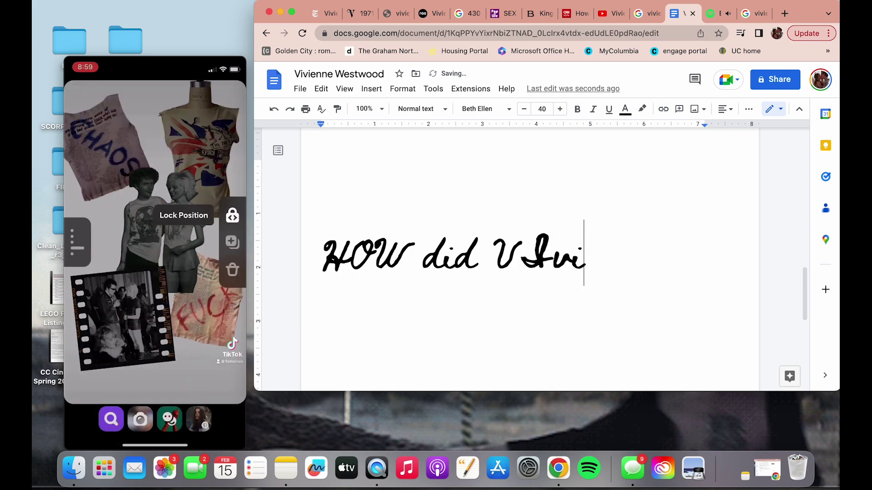
type("ienne W")
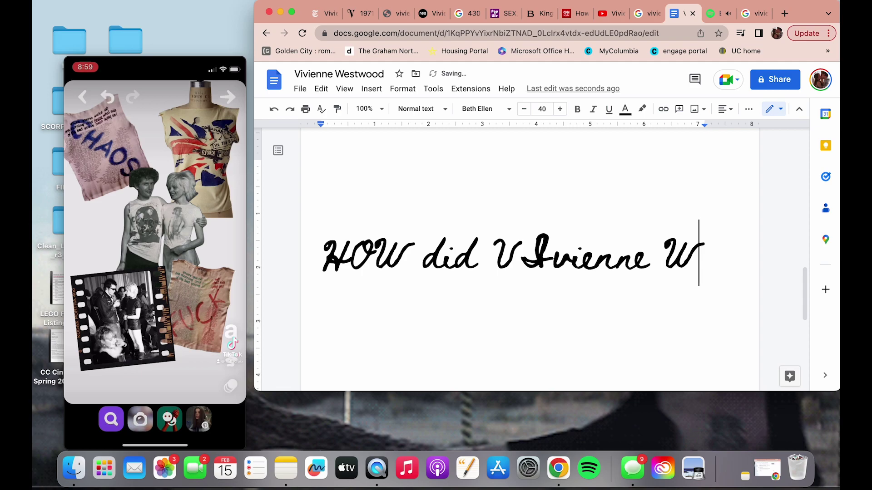
type("esT")
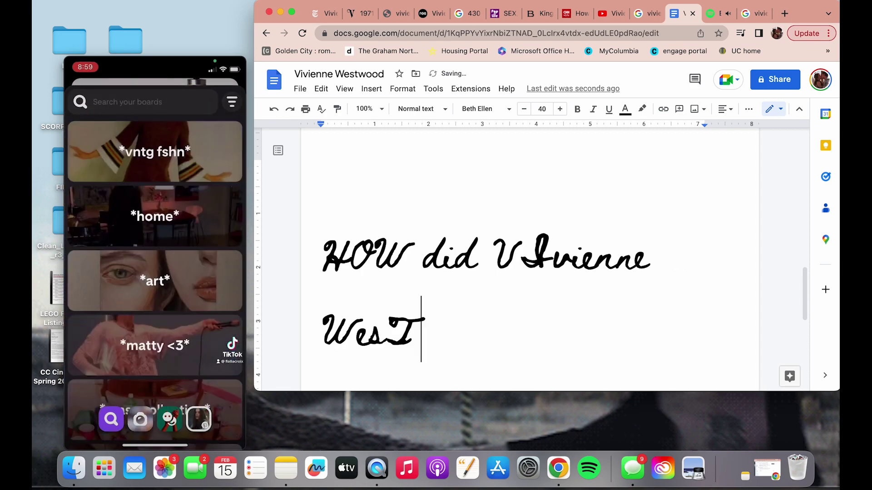
type("wood ")
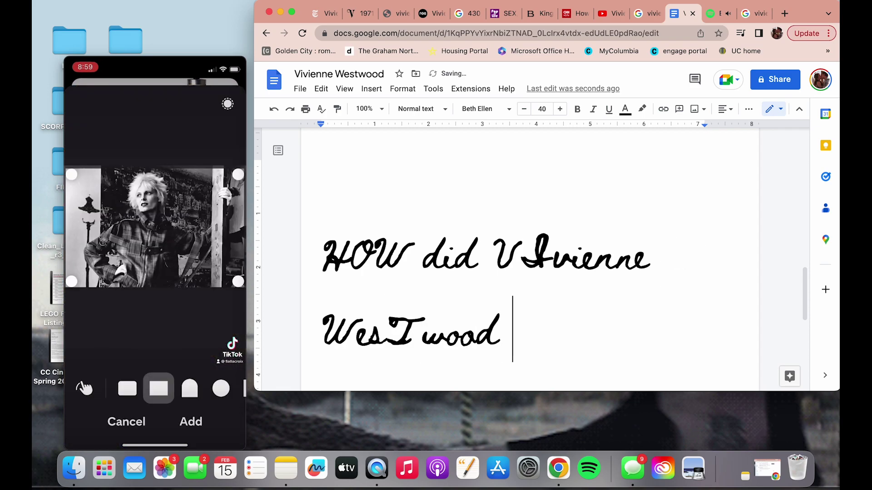
type("ING")
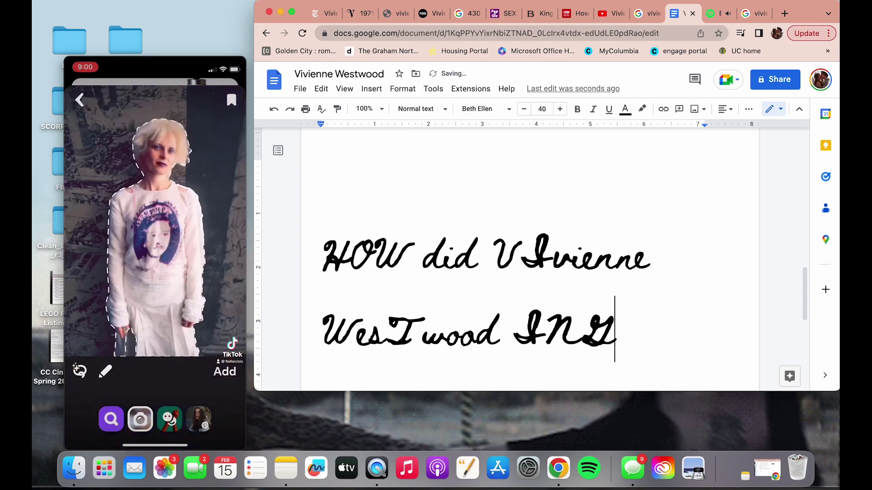
key("BackSpace")
type("flu")
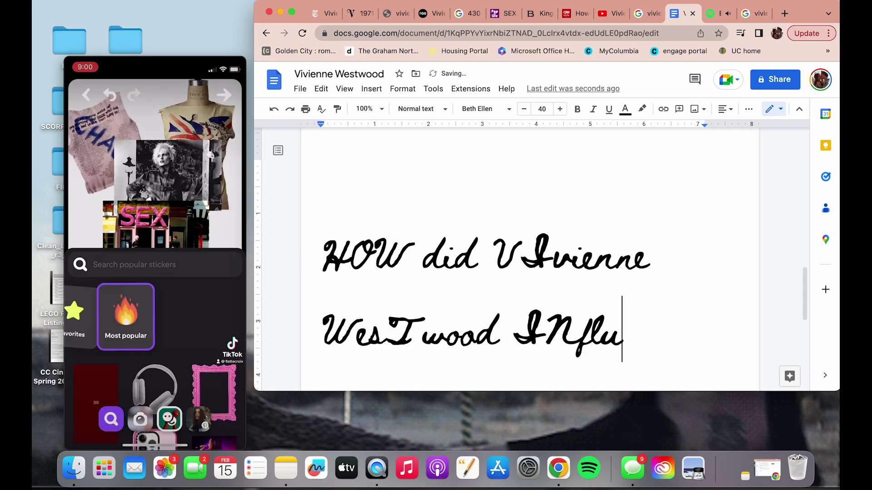
type("ence")
key("Return")
Step: Add the heading lines 'THe PUNK fashion' and 'scene?????', then insert a page break
type("TH")
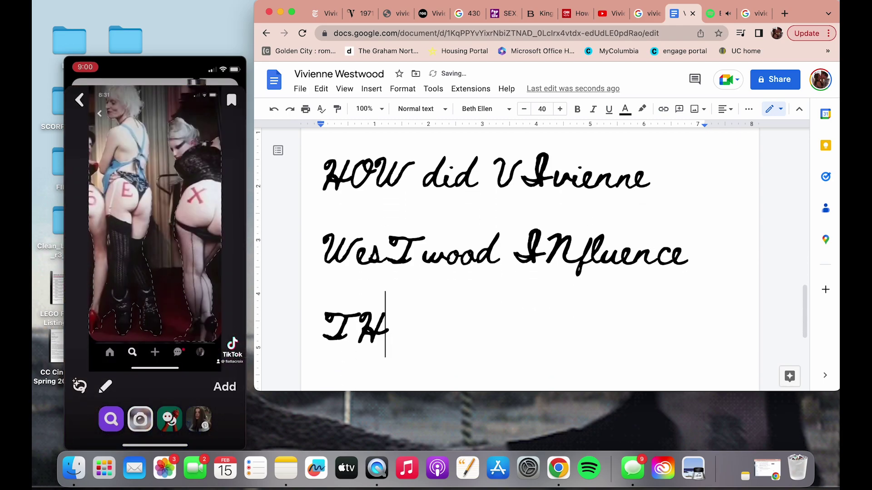
type("e PUNK")
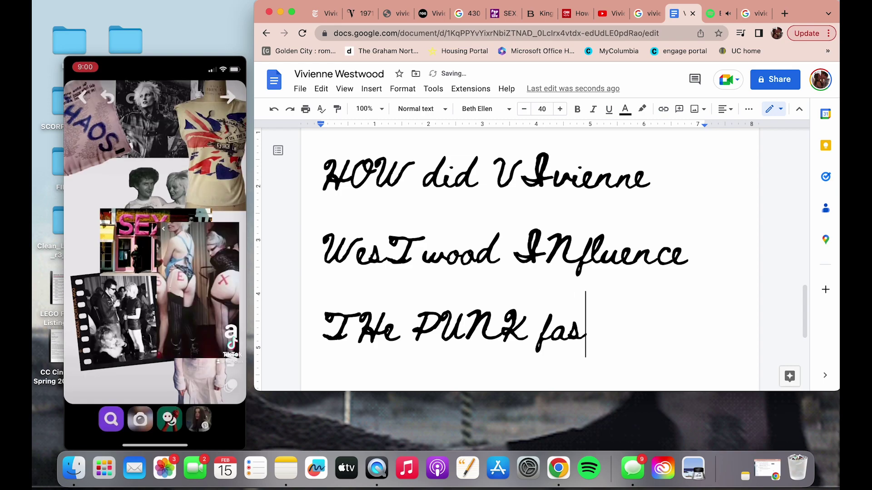
type("fashion")
key("Return")
type("scene?????")
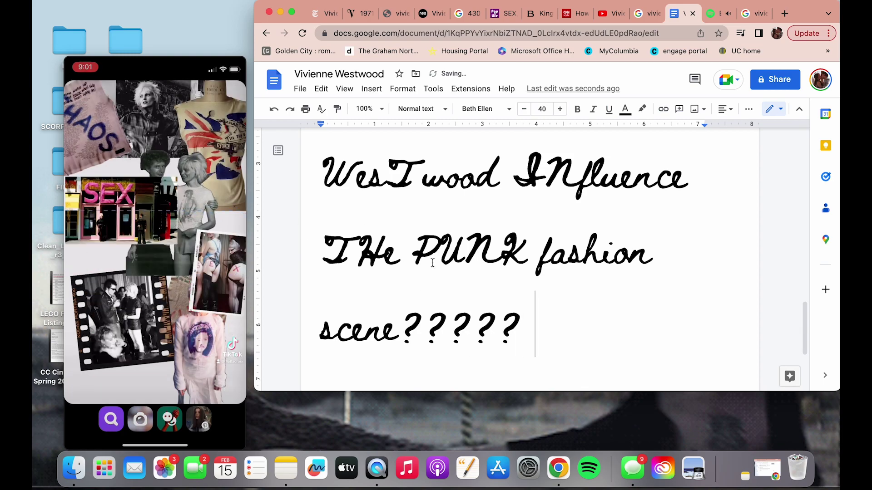
scroll(432, 263, "down", 3)
key("super+Return")
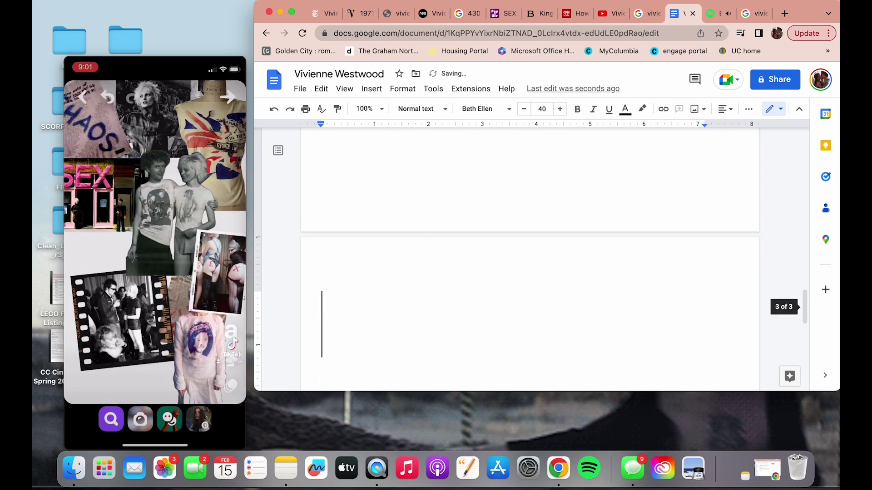
Step: Show the image results for the 'vivienne westwood sid vicious' search
left_click(749, 14)
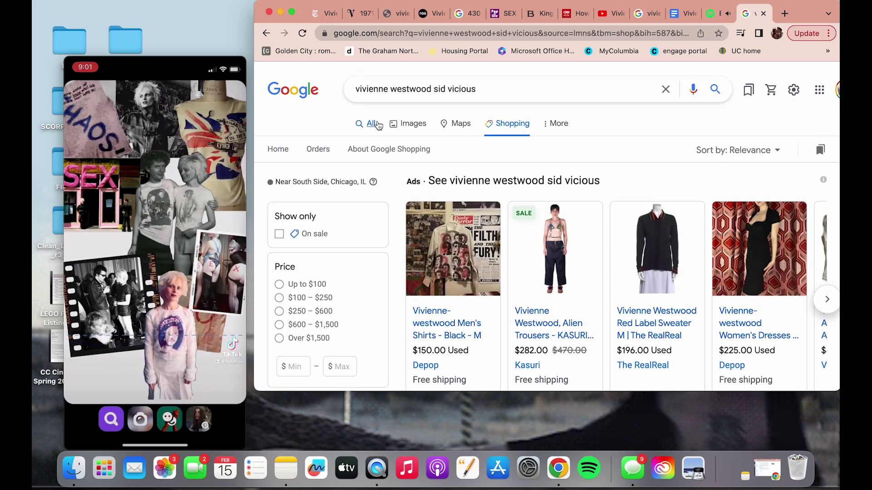
left_click(371, 123)
scroll(426, 221, "down", 1)
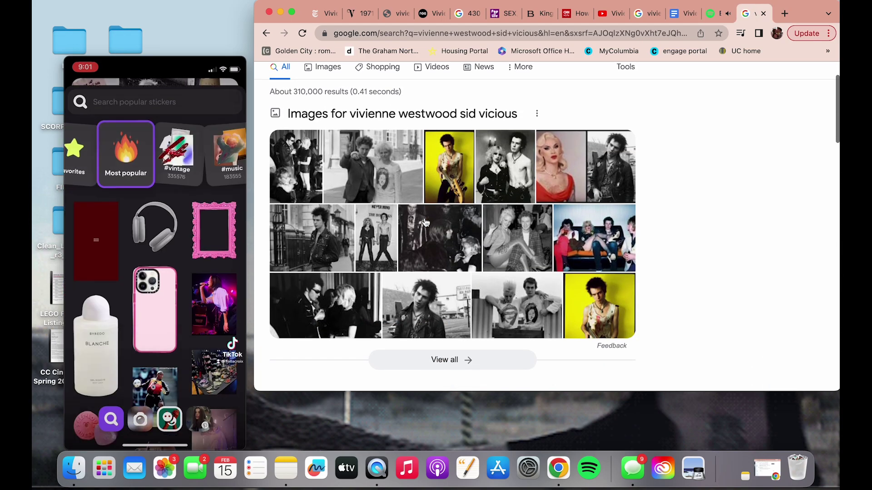
left_click(455, 182)
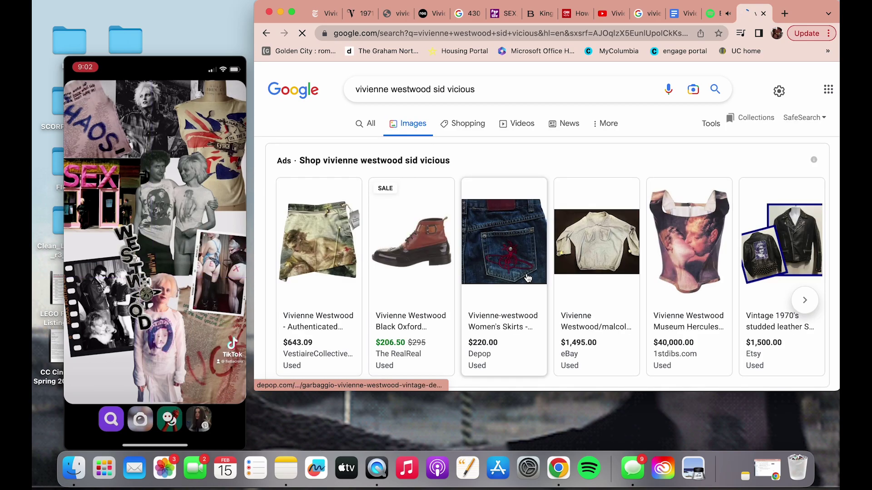
scroll(593, 176, "down", 5)
Step: Preview the ABC17NEWS photo of Westwood, close it, and browse the image grid
left_click(593, 176)
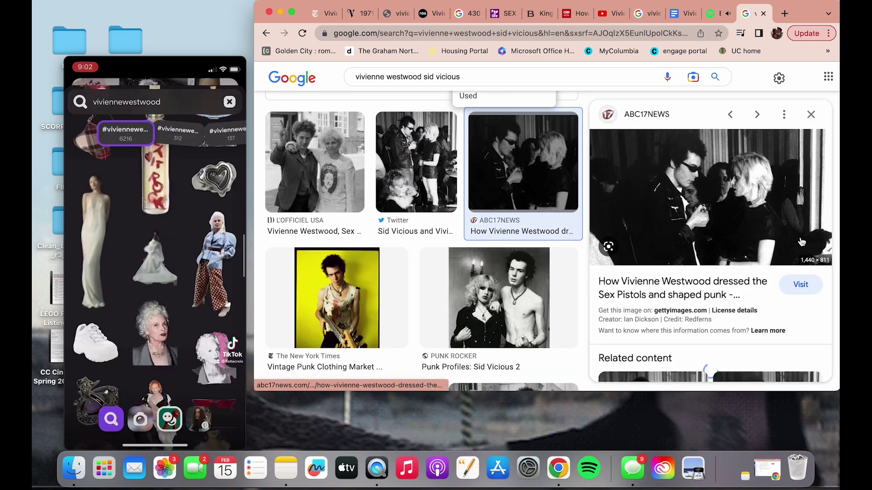
left_click(811, 114)
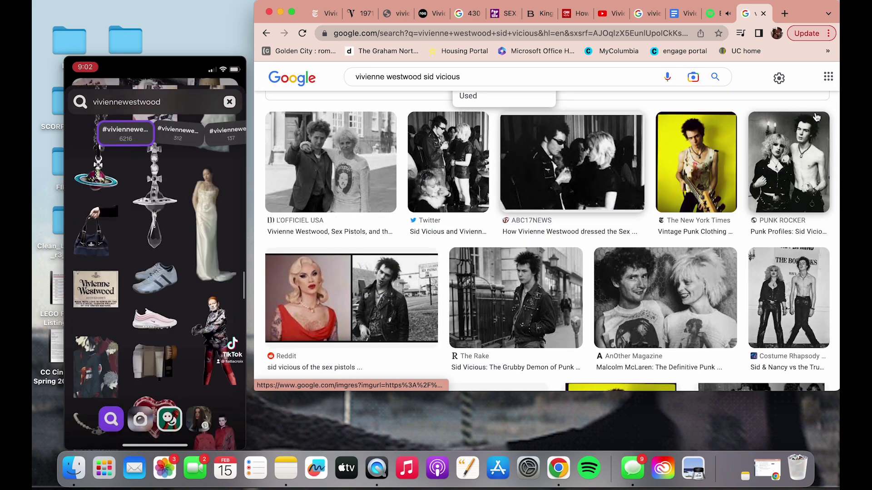
scroll(663, 253, "down", 8)
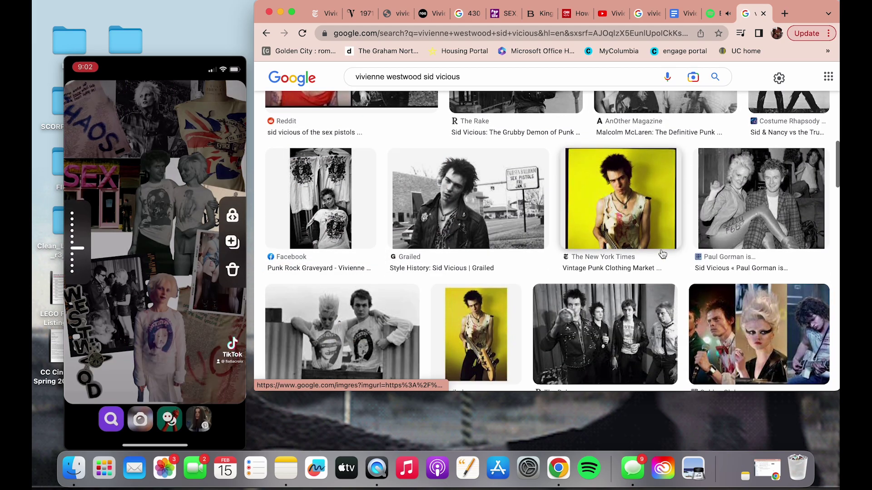
scroll(663, 253, "up", 10)
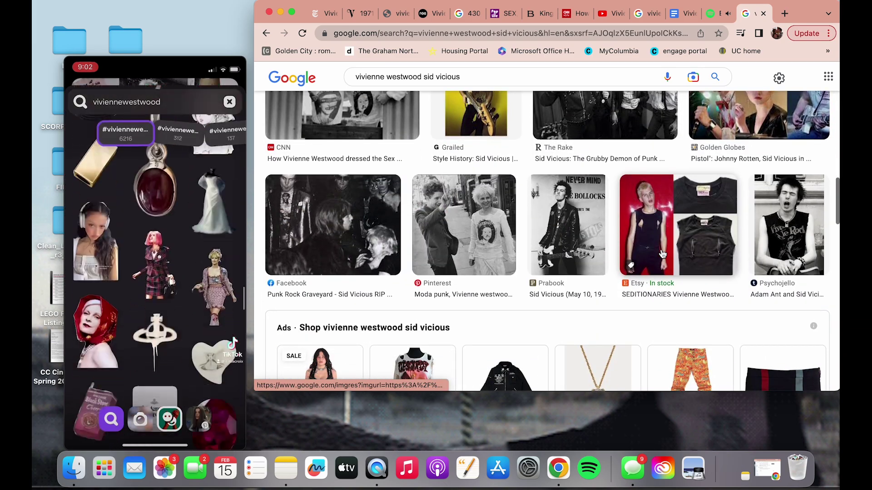
scroll(407, 286, "down", 6)
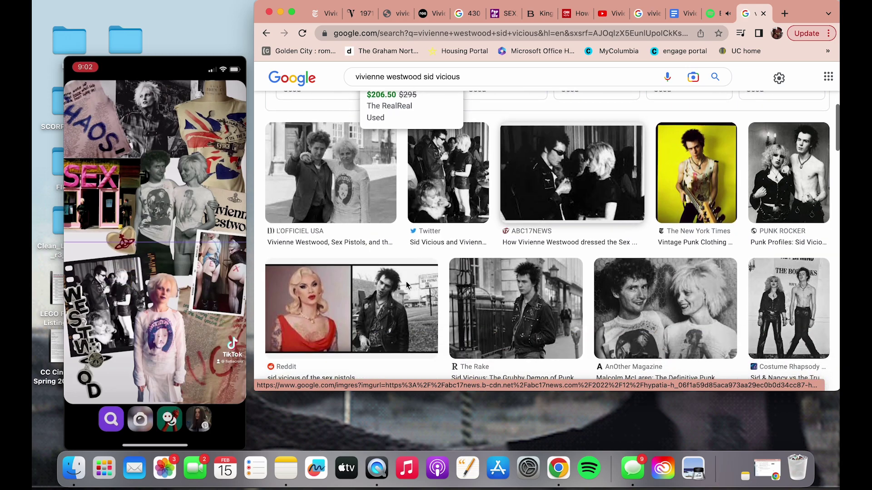
scroll(528, 287, "down", 5)
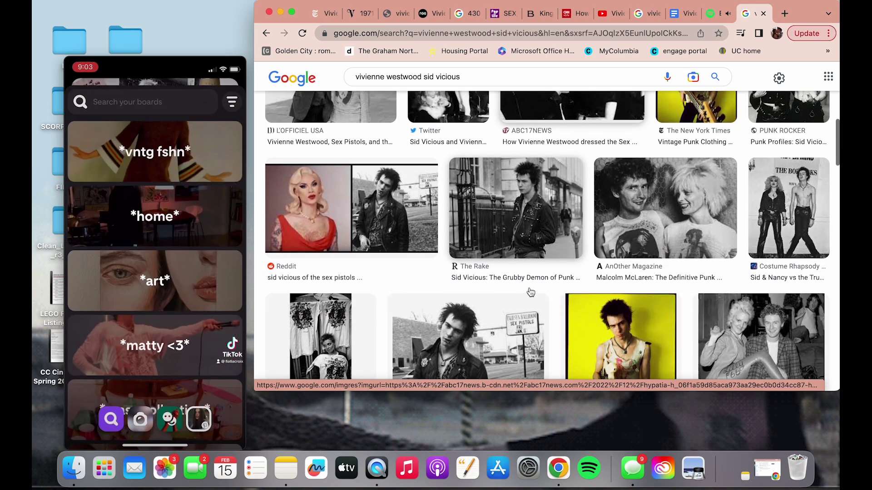
scroll(522, 286, "down", 5)
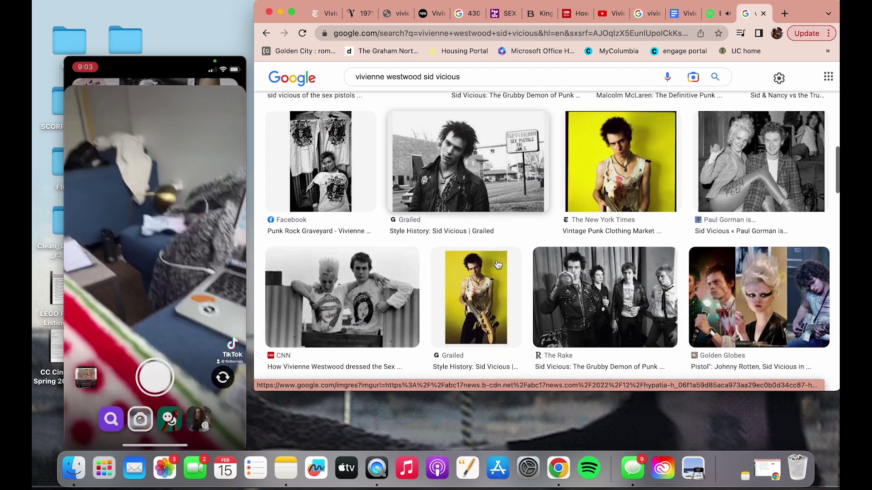
scroll(498, 265, "up", 15)
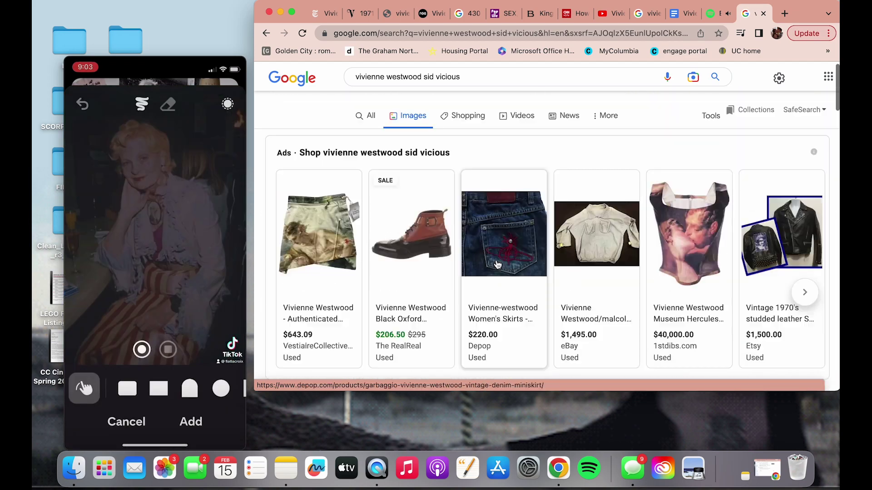
Step: Open the L'Officiel USA article, dismiss its cookie notice and scroll through its photos
left_click(366, 122)
scroll(500, 324, "down", 7)
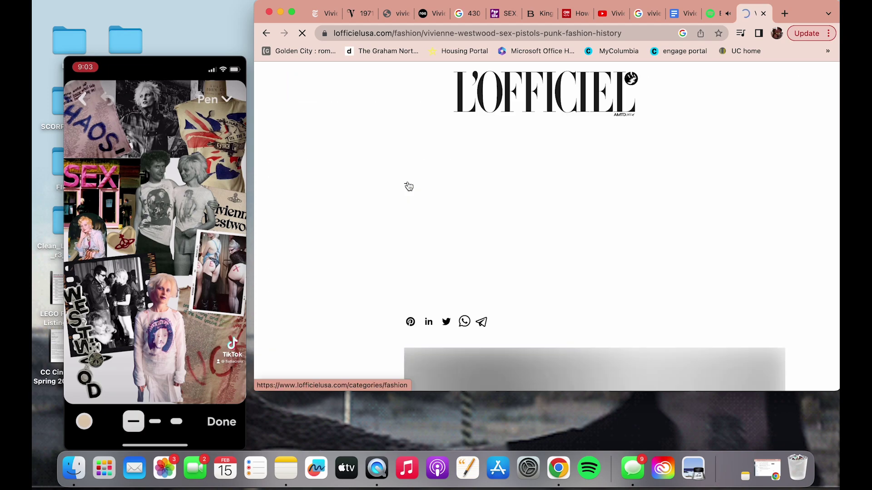
scroll(548, 223, "down", 5)
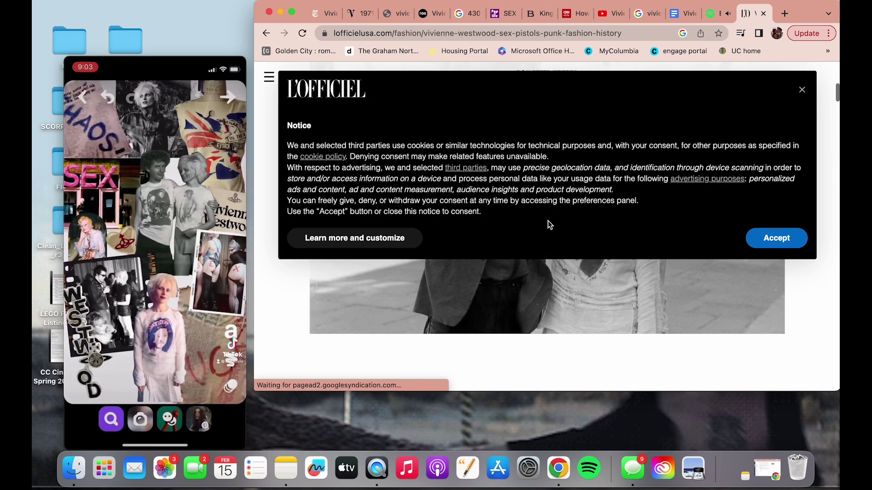
scroll(559, 221, "down", 5)
left_click(800, 90)
scroll(557, 232, "down", 10)
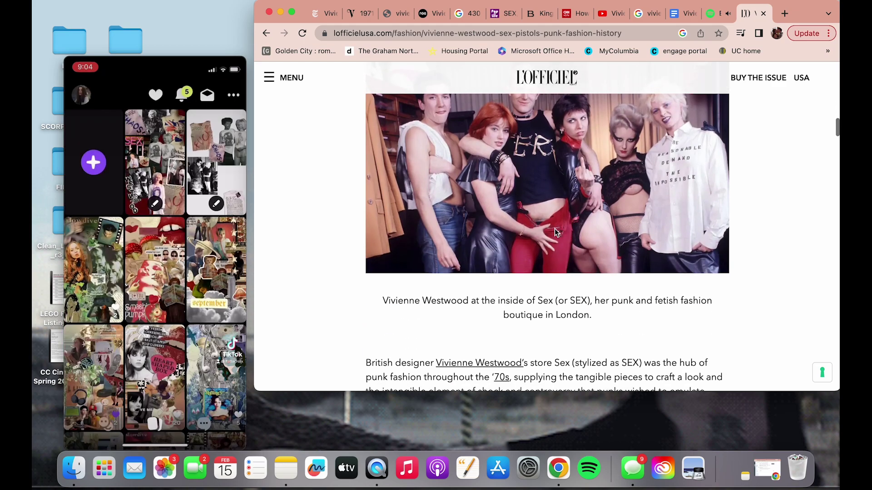
scroll(555, 230, "up", 5)
left_click(177, 250)
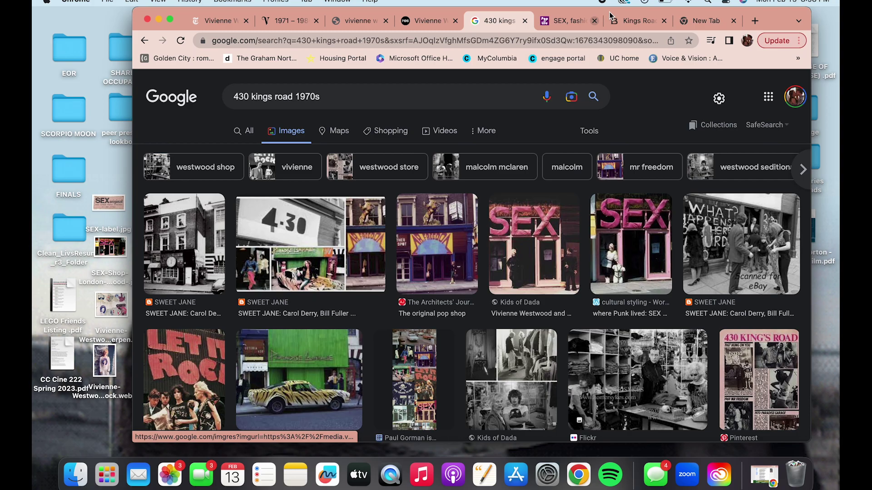
Step: Browse the '430 kings road 1970s' images and preview the Kids of Dada SEX shopfront
left_click_drag(766, 24, 714, 24)
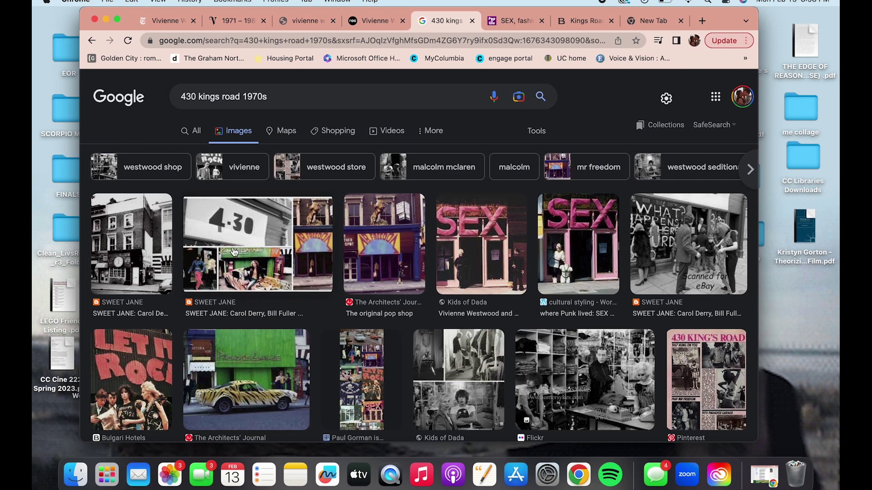
scroll(234, 251, "down", 10)
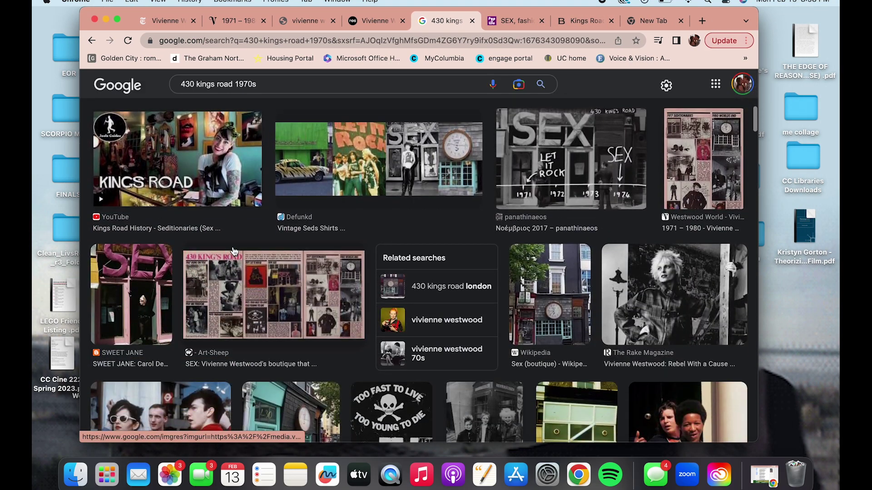
scroll(234, 251, "down", 5)
scroll(233, 248, "up", 5)
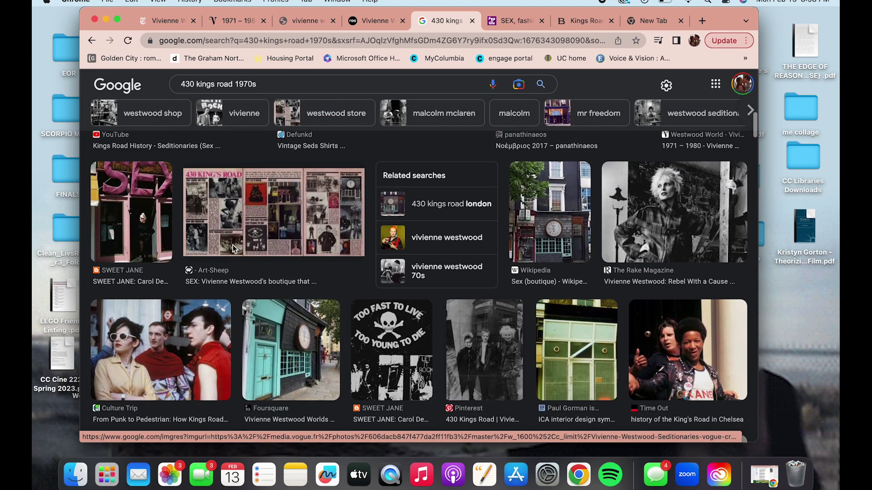
scroll(233, 247, "down", 10)
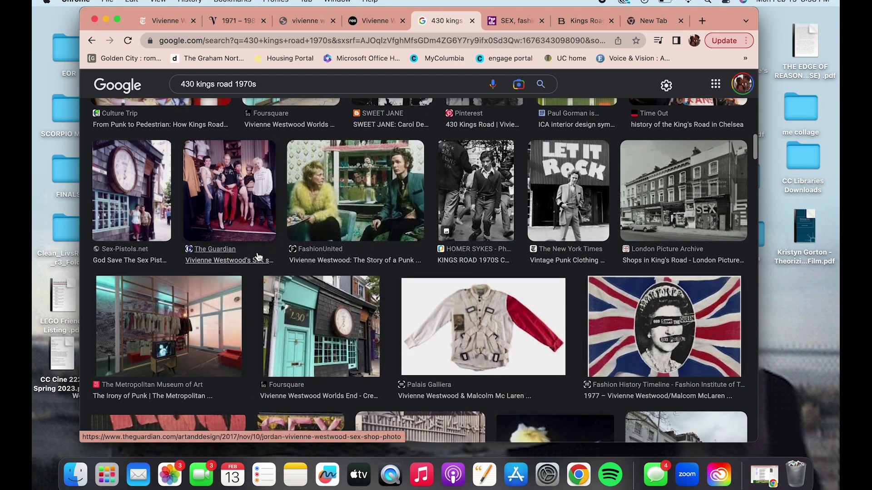
scroll(257, 257, "up", 20)
left_click(435, 290)
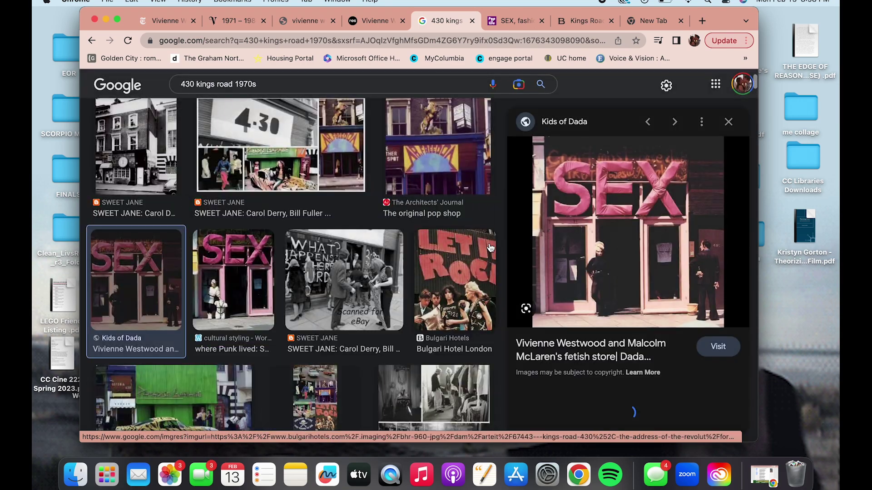
left_click(729, 122)
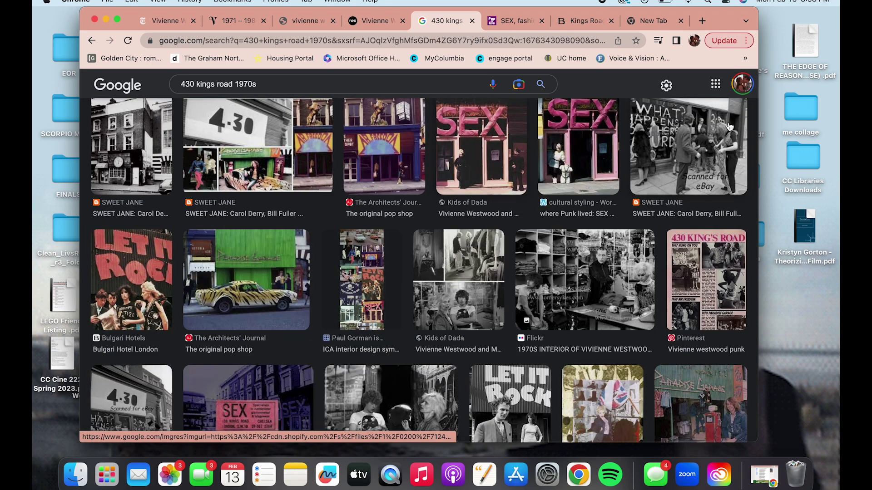
Step: Select and copy A Pop Life's 'The shop was frequented…' paragraph about the shop's young visitors
left_click(491, 26)
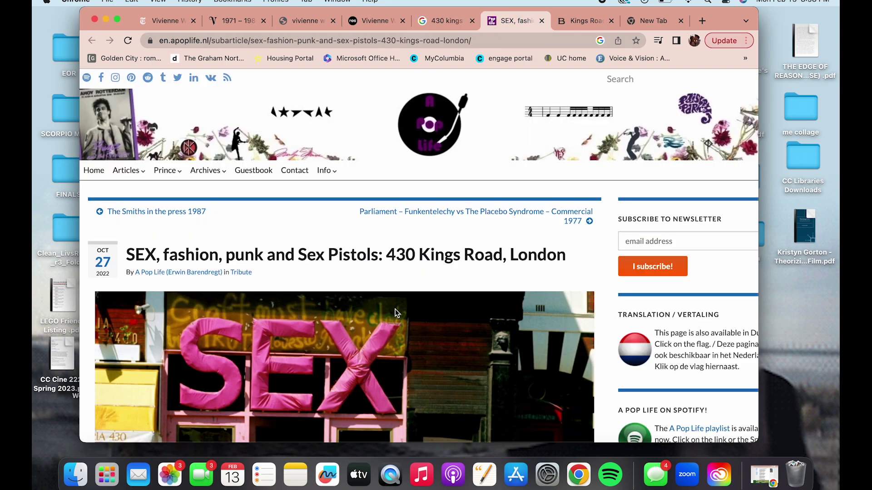
scroll(395, 310, "down", 10)
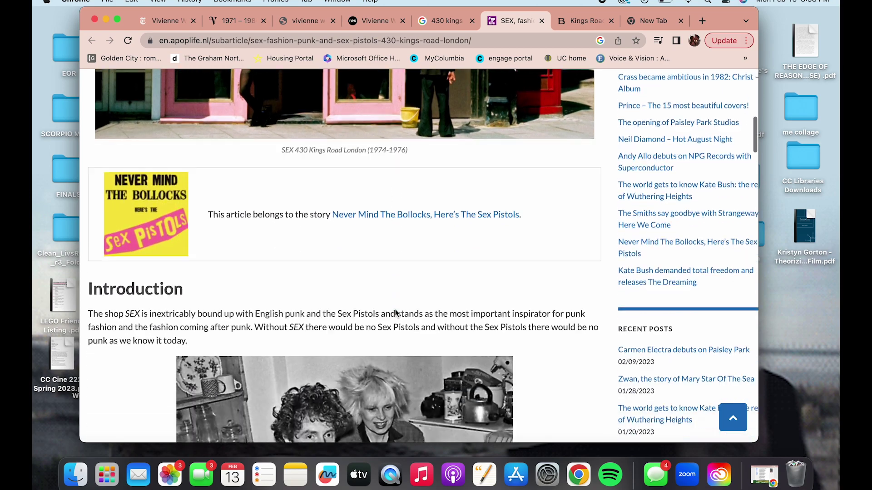
scroll(395, 309, "down", 8)
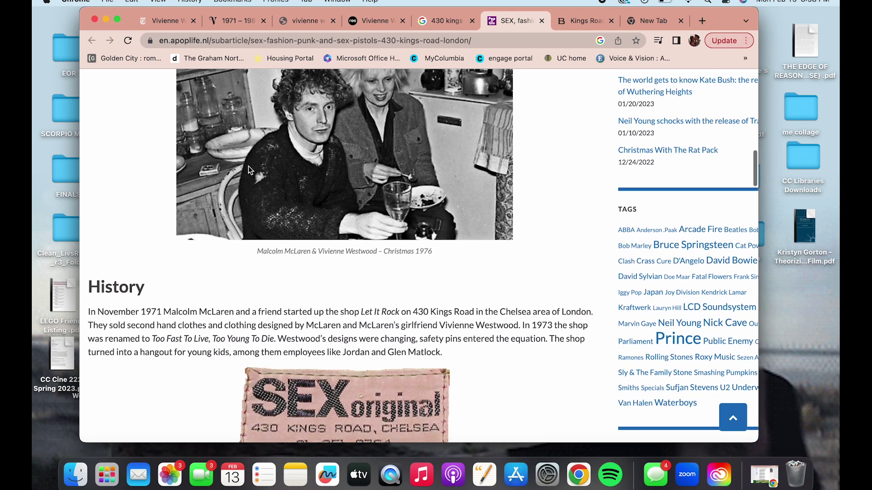
left_click_drag(134, 11, 244, 11)
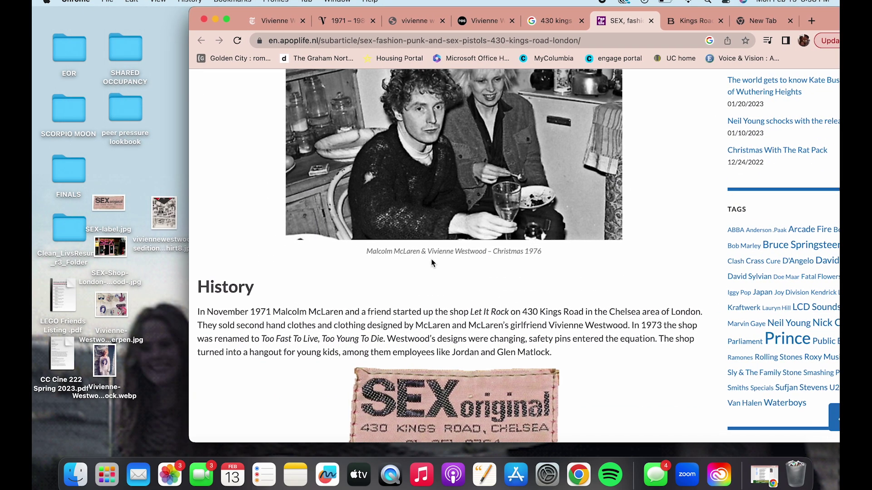
scroll(443, 301, "down", 5)
scroll(442, 302, "down", 8)
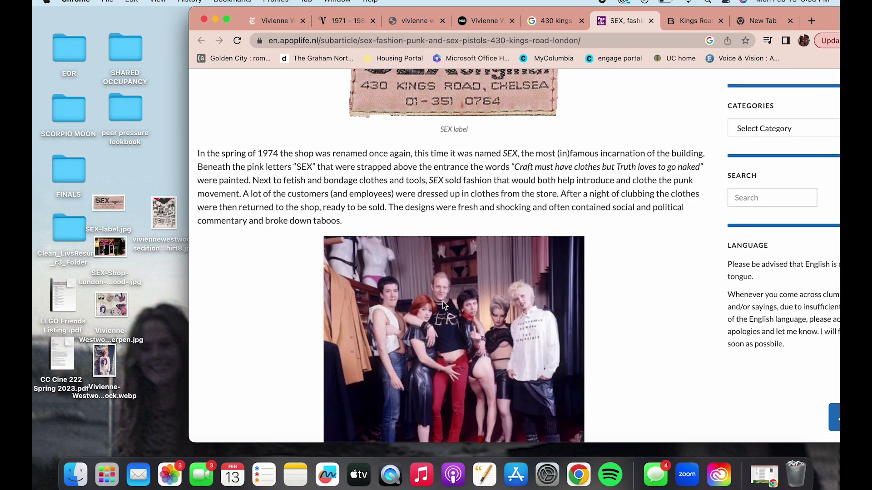
scroll(460, 329, "down", 4)
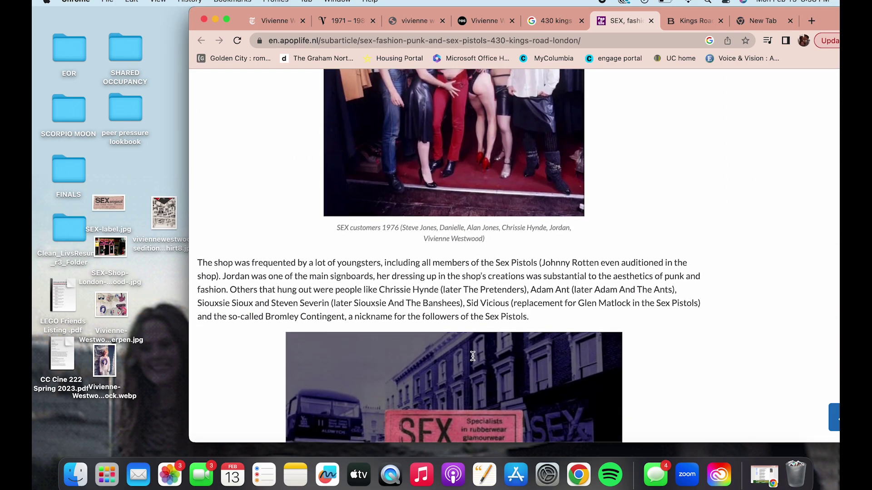
scroll(473, 359, "down", 3)
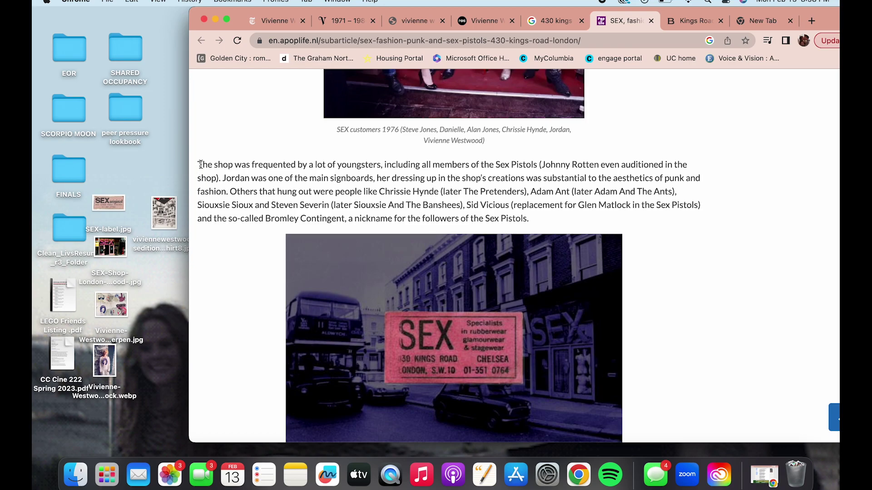
left_click_drag(200, 164, 596, 226)
key("super+c")
left_click(596, 226)
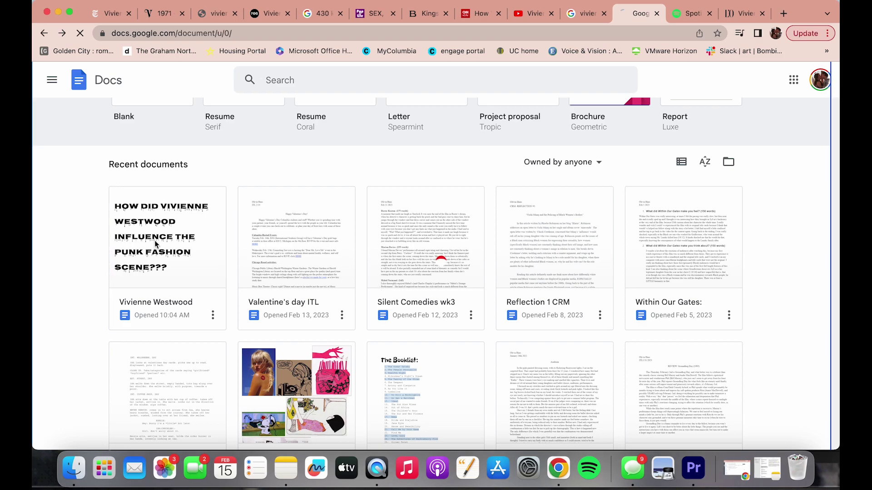
Step: Paste the copied paragraph at the top of page 3 of the Westwood document
left_click(155, 244)
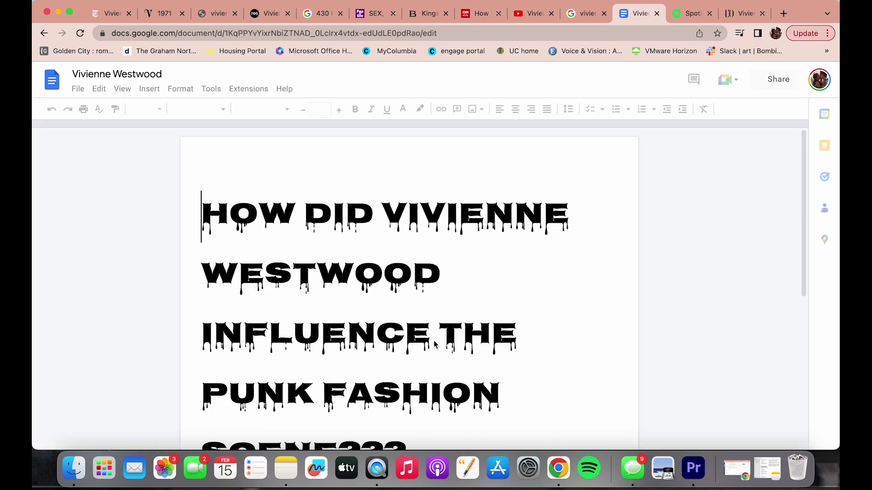
scroll(444, 345, "down", 15)
scroll(443, 344, "up", 2)
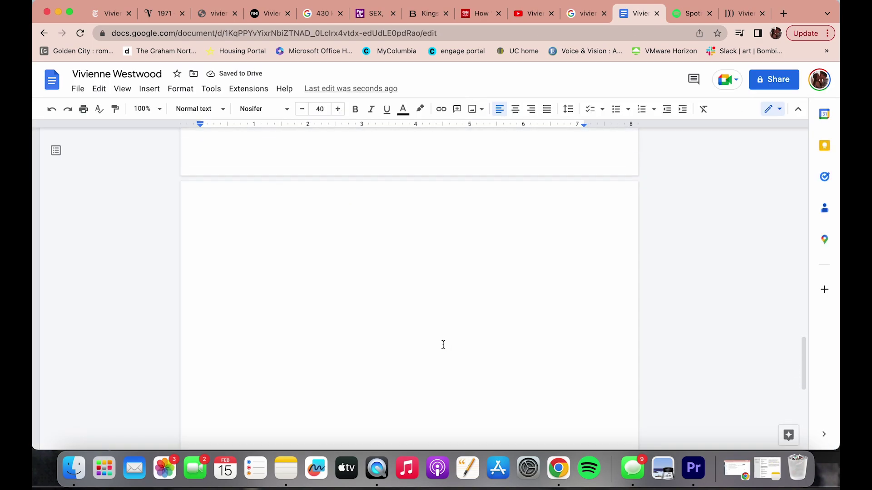
left_click(239, 220)
key("super+v")
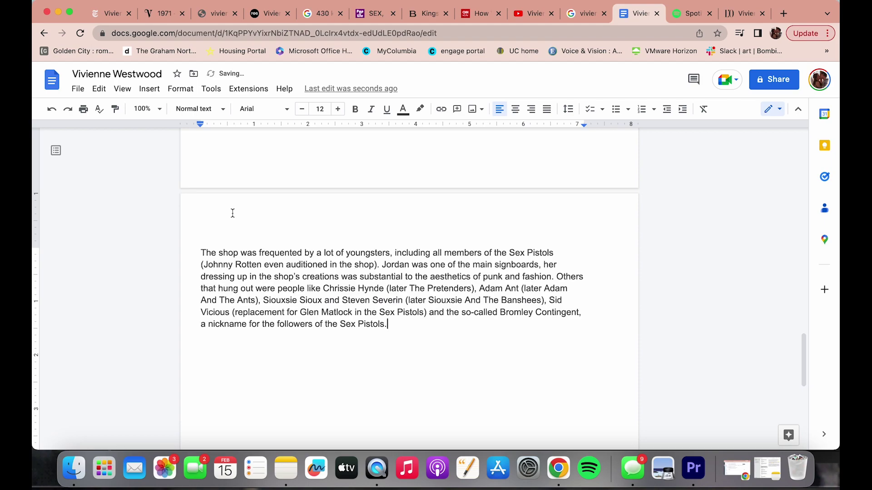
Step: Set the pasted paragraph in Archivo Black at size 15, then select the Johnny Rotten audition remark
left_click_drag(372, 321, 192, 239)
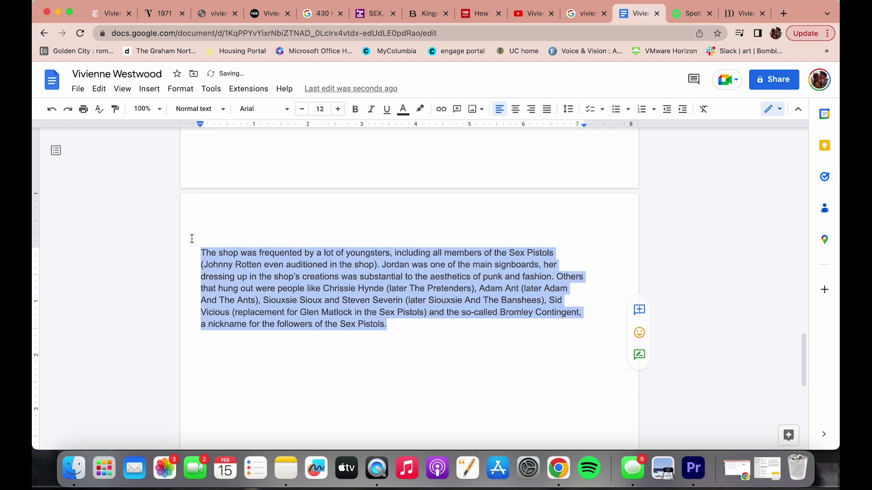
left_click(271, 111)
left_click(293, 181)
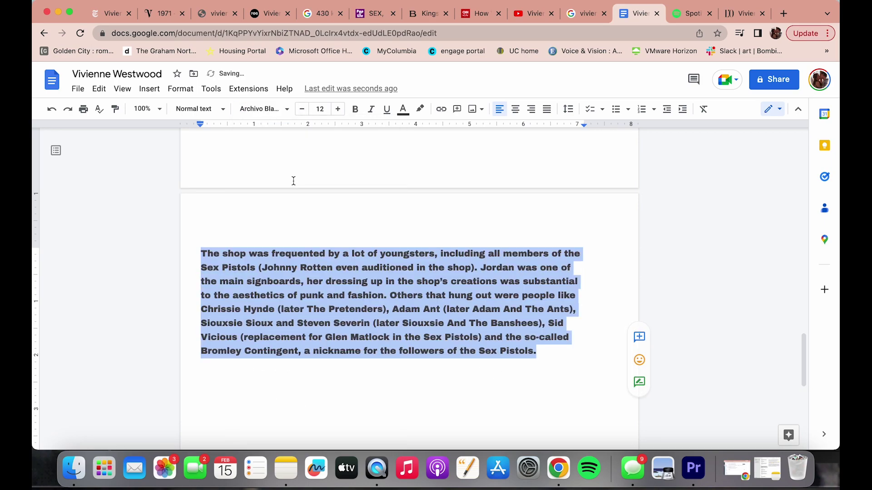
left_click(339, 109)
left_click(340, 109)
left_click(339, 109)
left_click(337, 256)
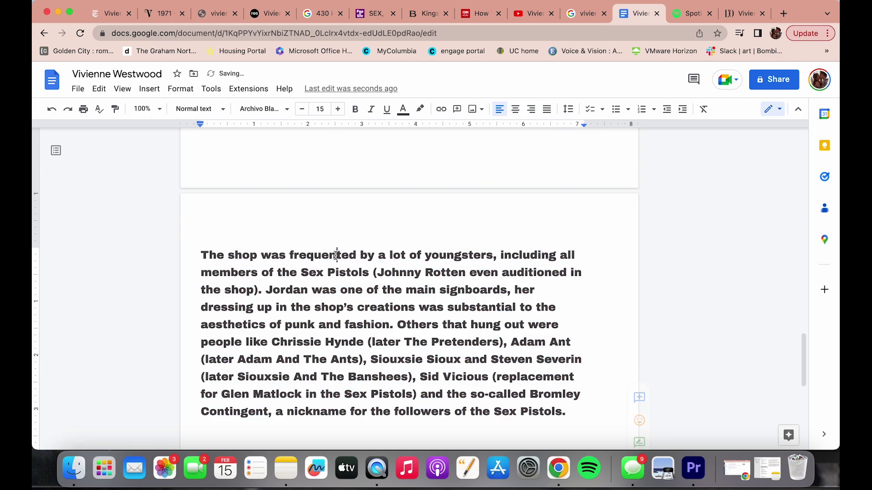
scroll(308, 225, "down", 3)
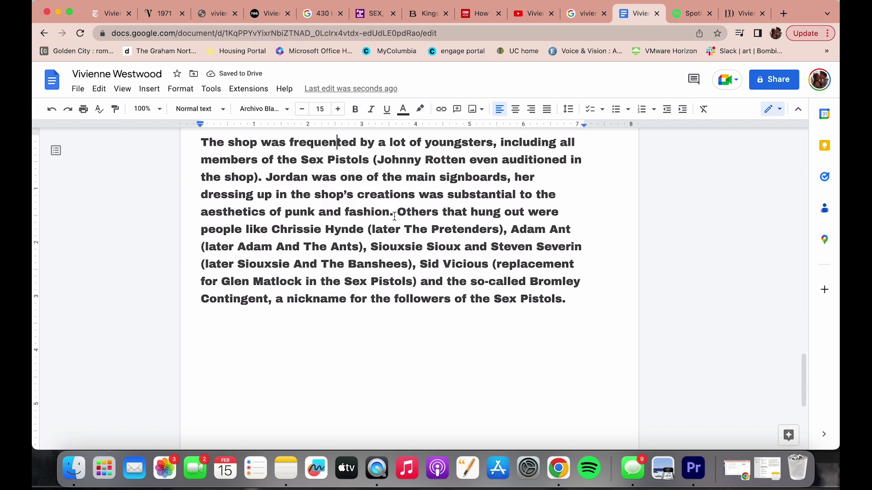
left_click_drag(373, 160, 251, 175)
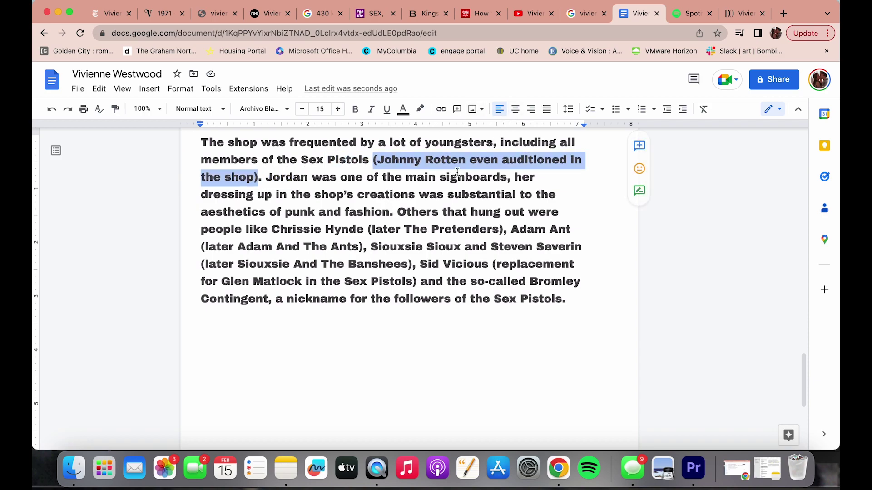
Step: Search Google for 'johnny rotten sex' in a new tab and show the image results
left_click(783, 13)
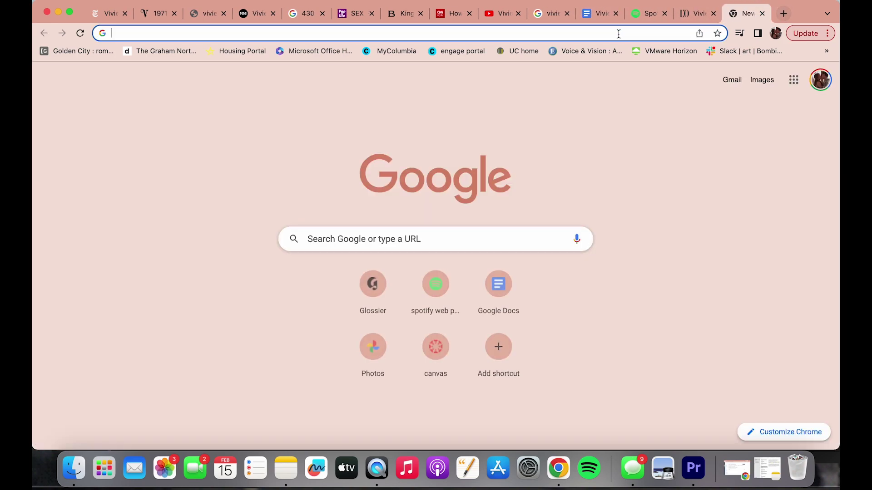
type("johnn")
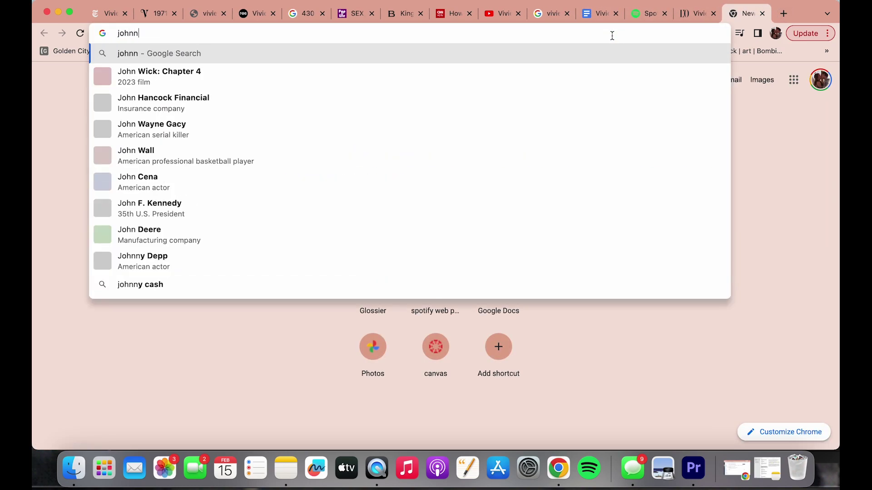
type("y rotten sex")
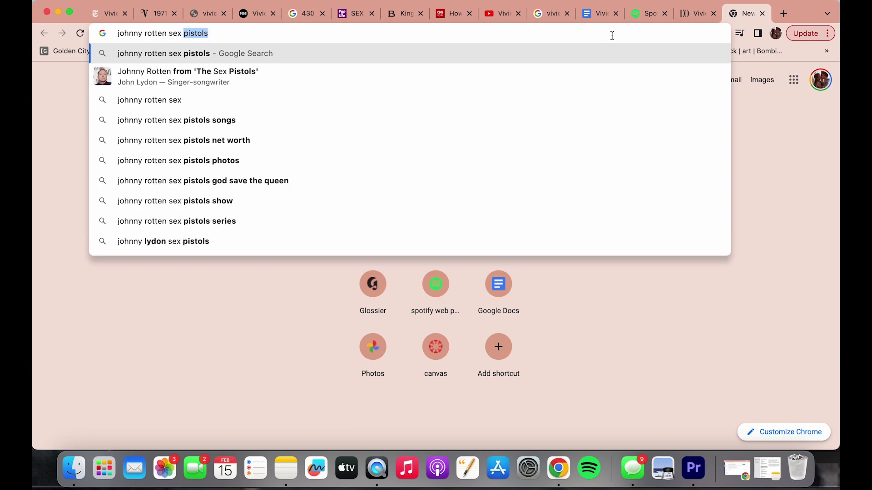
key("Return")
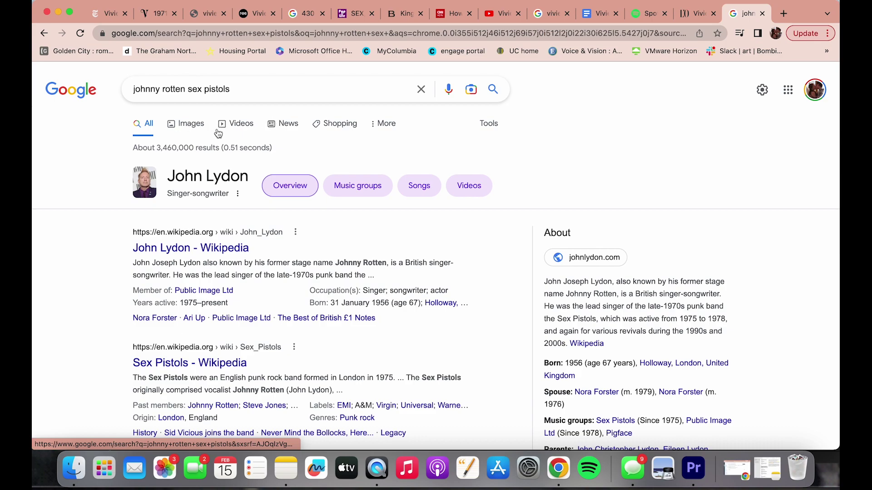
left_click(208, 133)
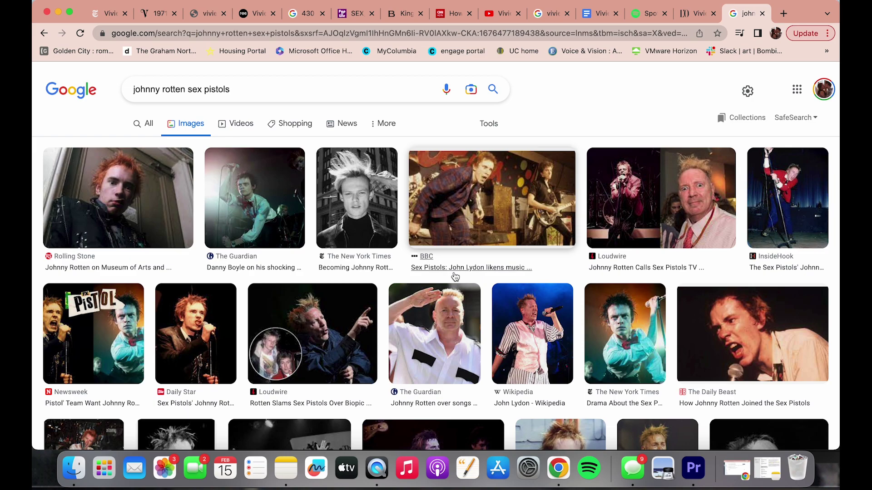
Step: Open the New York Times 'Becoming Johnny Rotten' article from its image preview and skim it
left_click(381, 223)
scroll(680, 295, "down", 4)
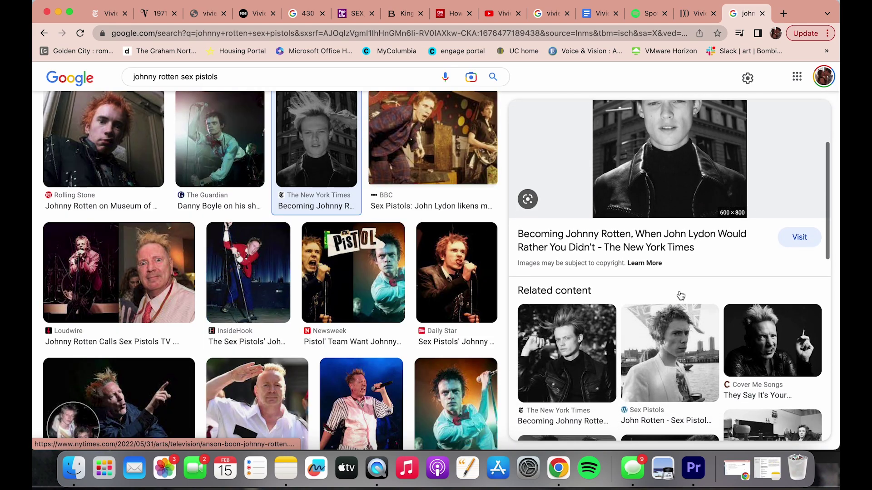
scroll(679, 290, "up", 3)
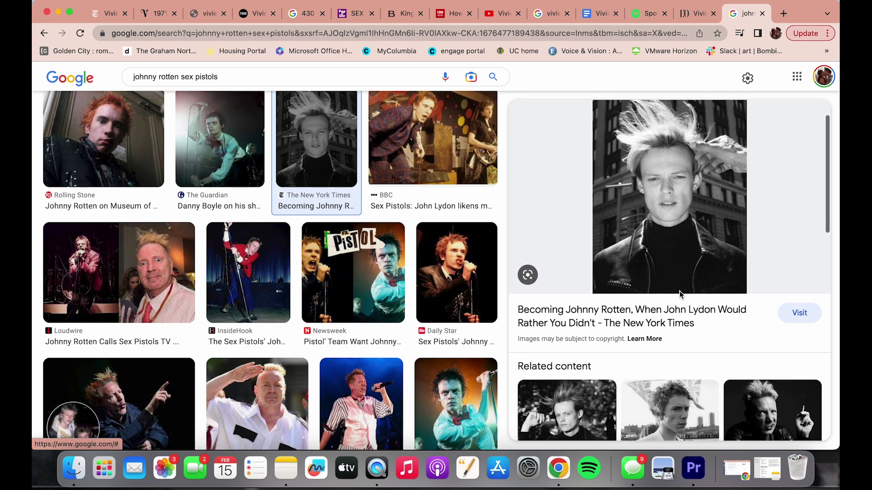
left_click(636, 312)
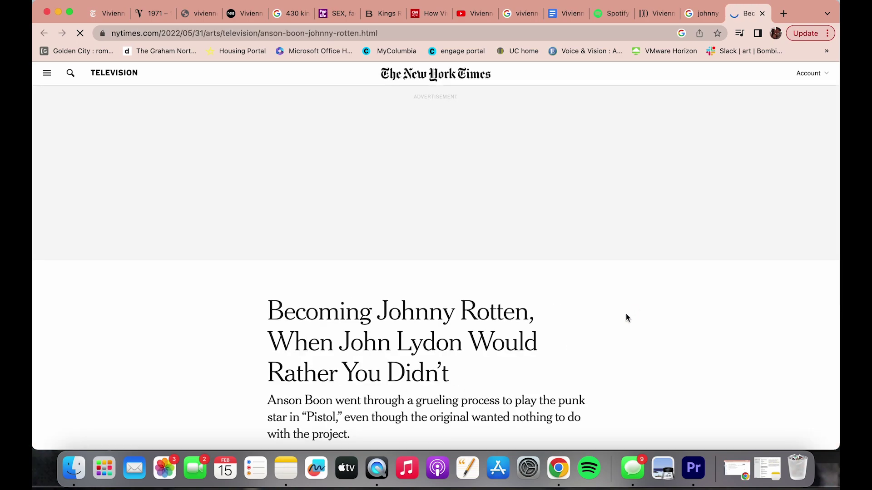
scroll(626, 314, "down", 3)
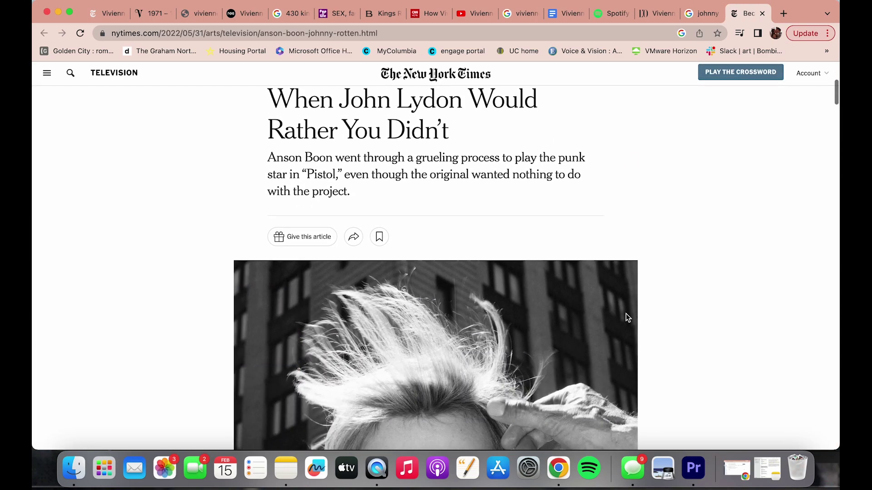
scroll(625, 314, "up", 3)
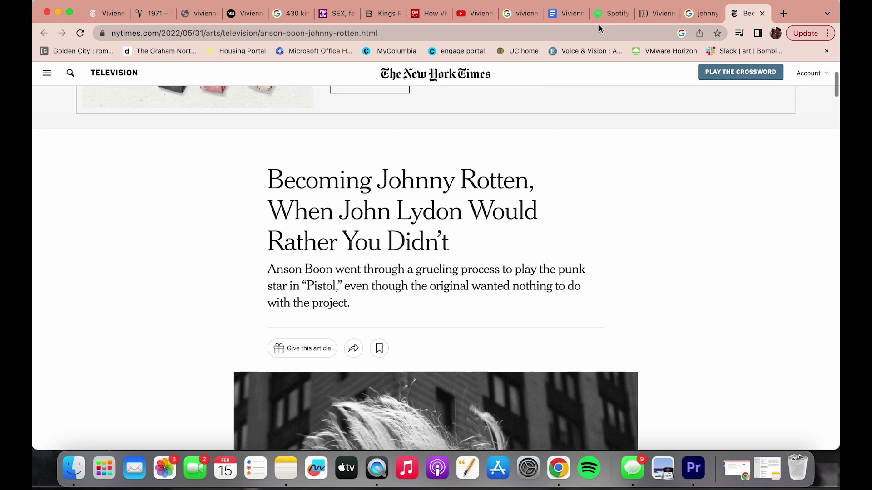
left_click(564, 13)
Step: Select the 1974 sentence about the words painted beneath the pink SEX letters
left_click(337, 13)
scroll(363, 220, "down", 3)
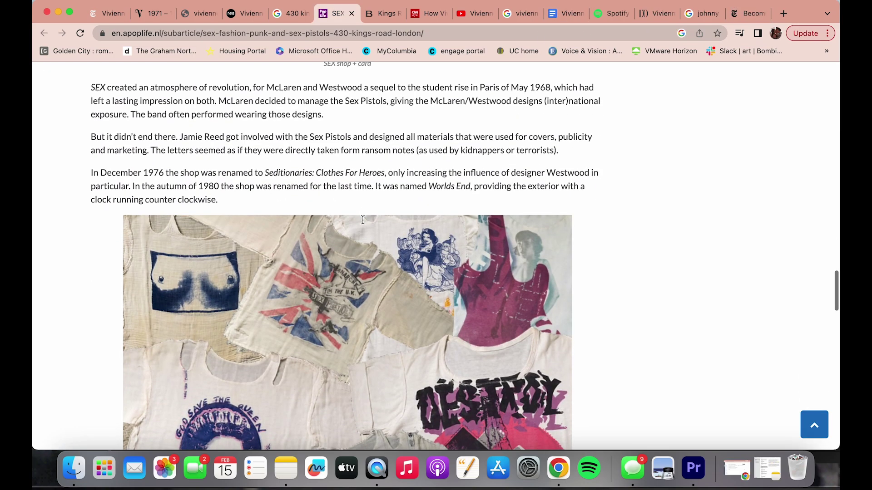
scroll(362, 219, "down", 5)
scroll(362, 220, "up", 10)
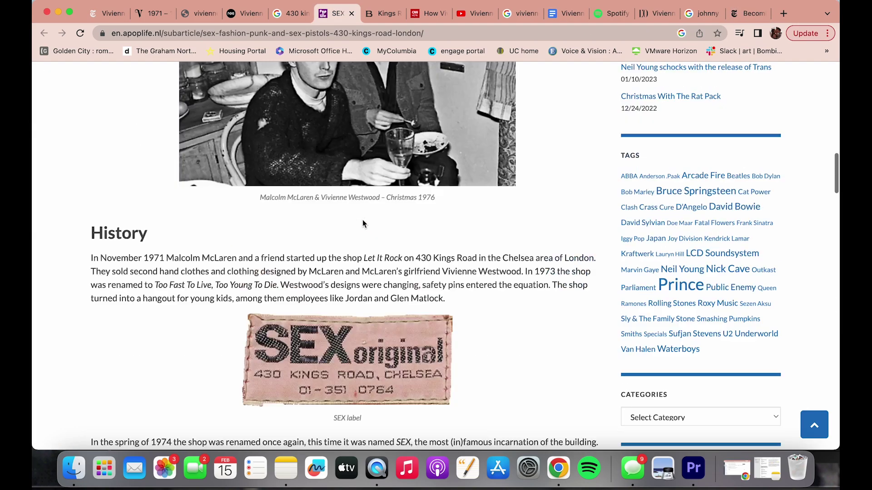
scroll(362, 220, "down", 3)
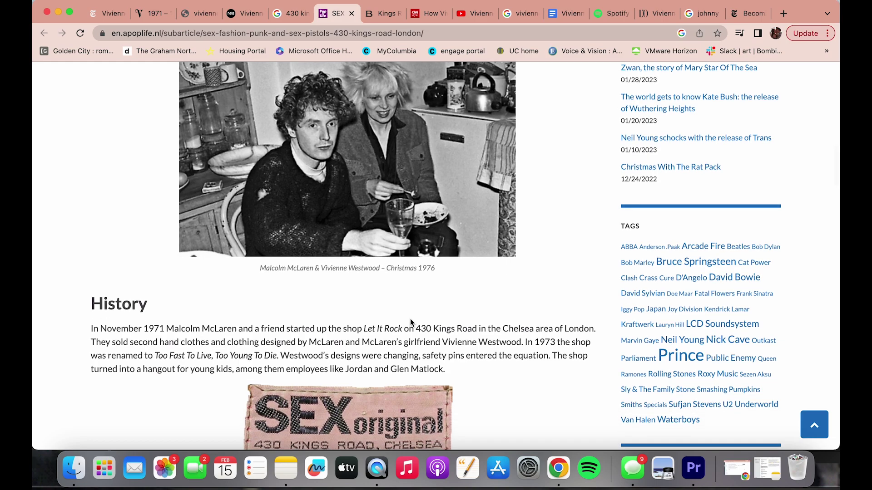
scroll(410, 318, "down", 4)
scroll(410, 319, "down", 3)
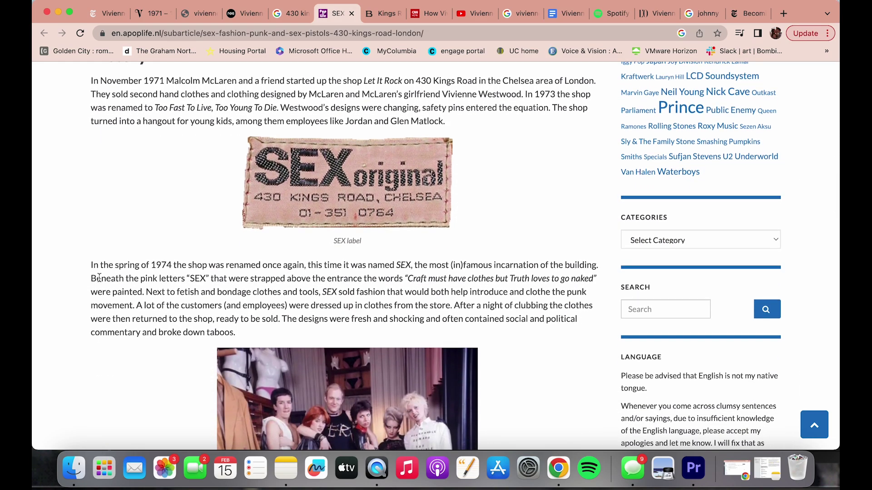
mouse_move(99, 278)
left_mouse_down()
mouse_move(390, 292)
mouse_move(148, 290)
left_mouse_up()
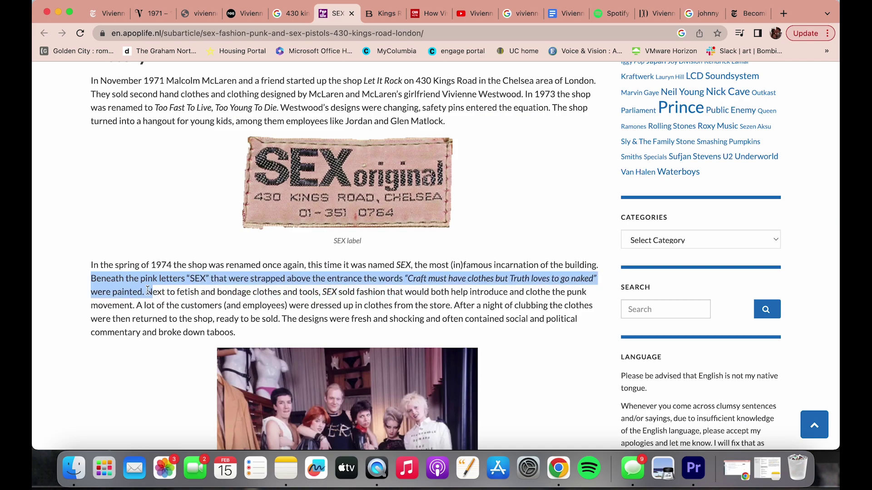
key("ctrl+Tab")
key("ctrl+Tab")
key("ctrl+Tab")
key("ctrl+Tab")
key("ctrl+Tab")
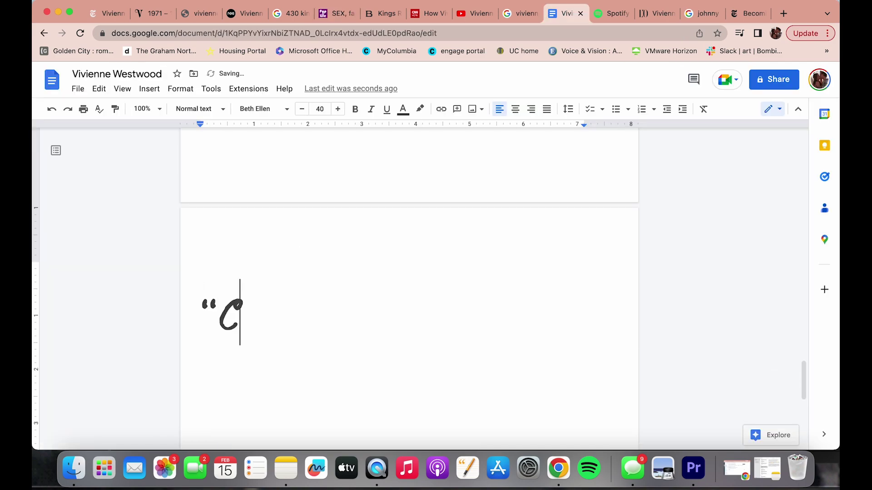
Step: Type the quote 'Craft must have clothes but Truth loves to go Naked' and colour it dark red
type("ft must have")
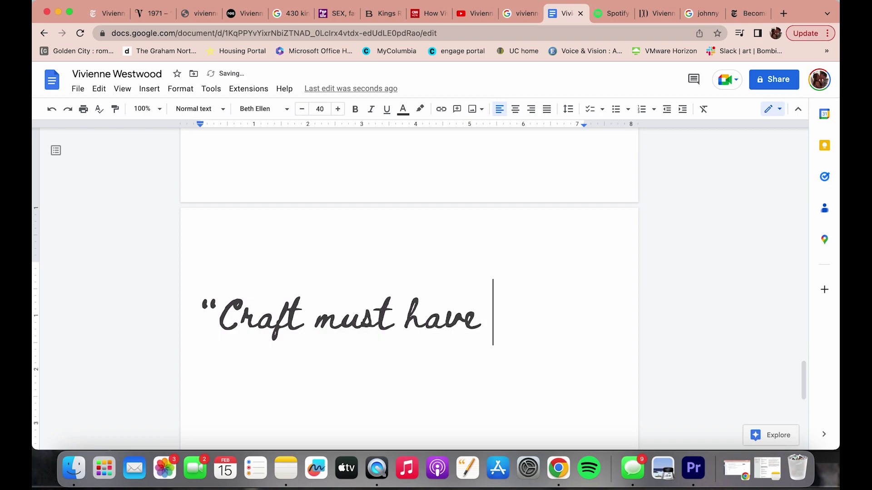
type(" clothes but")
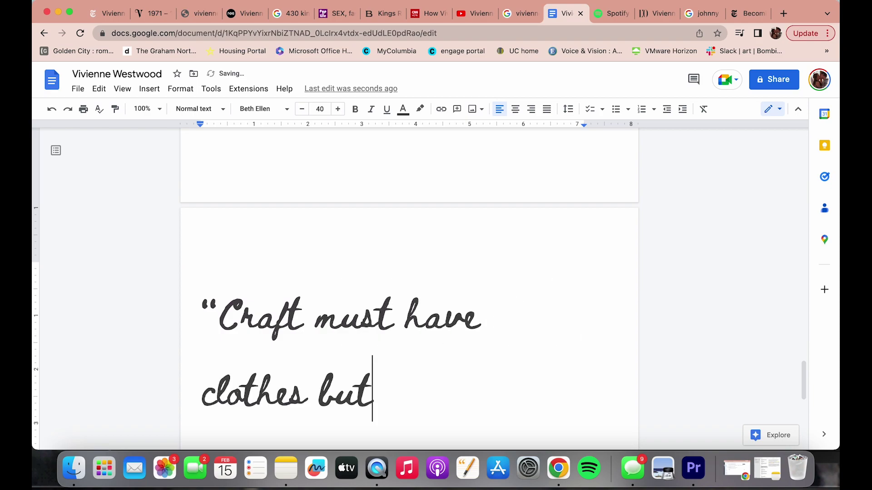
type(" Truth ")
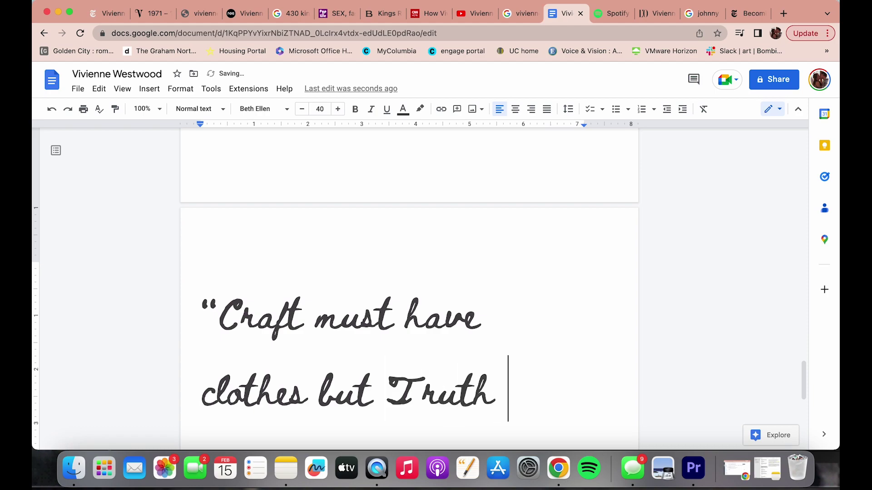
type("loves tro")
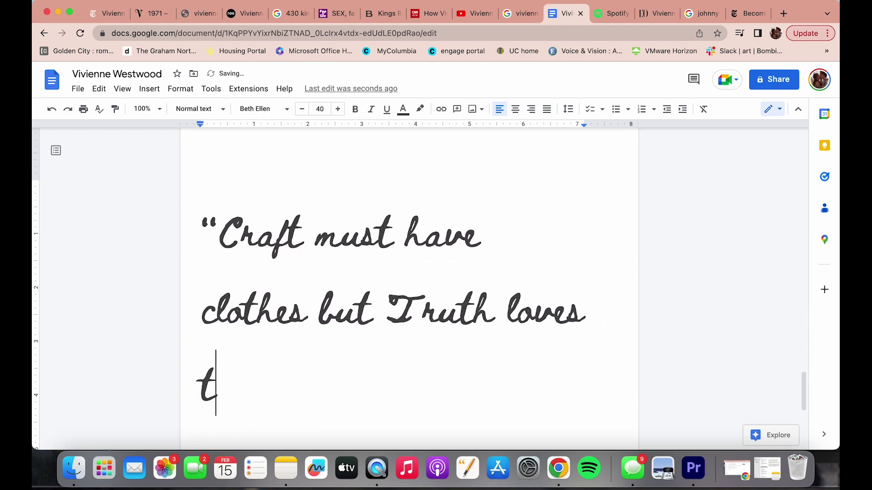
type("Naked”")
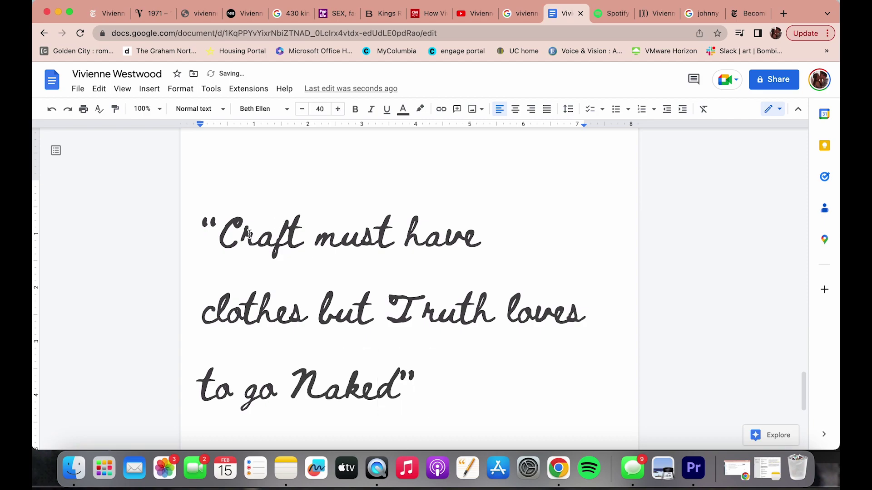
left_click_drag(201, 234, 446, 382)
left_click(402, 109)
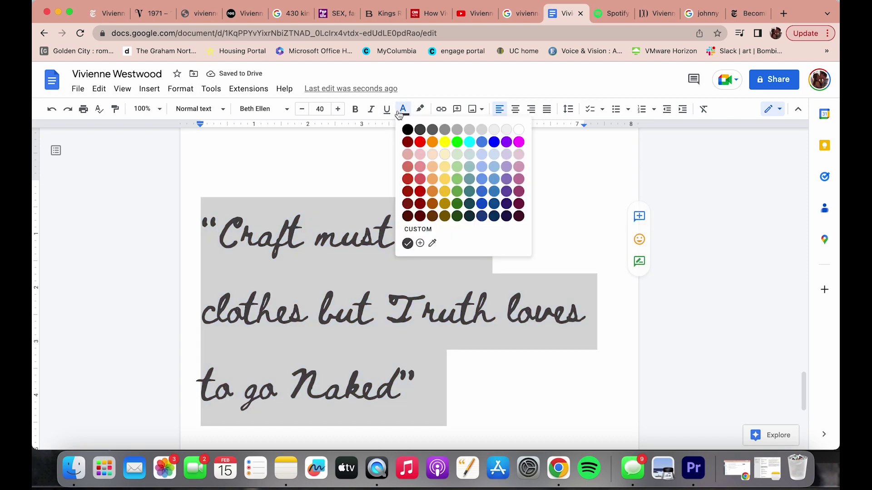
left_click(420, 190)
left_click(448, 364)
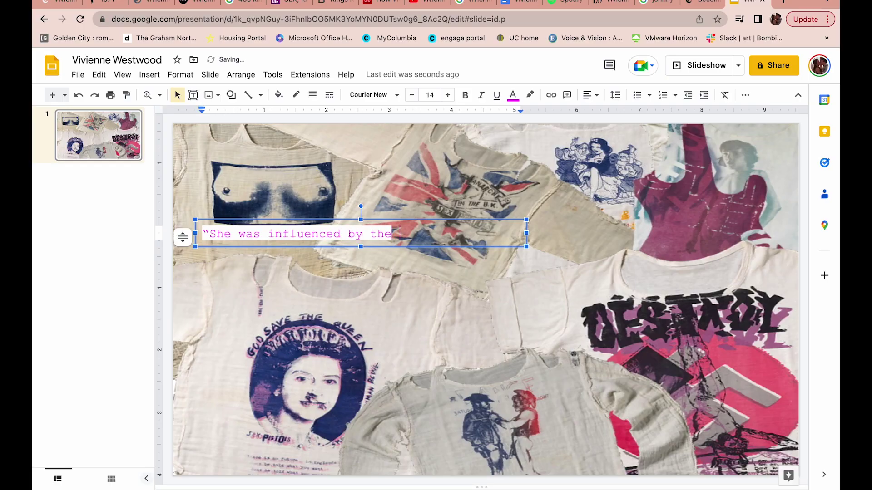
Step: Type the quote text about 1950s leather-clad bikers, pinup girls and the bondage-heavy S&M subculture
type("leather-clad bikers")
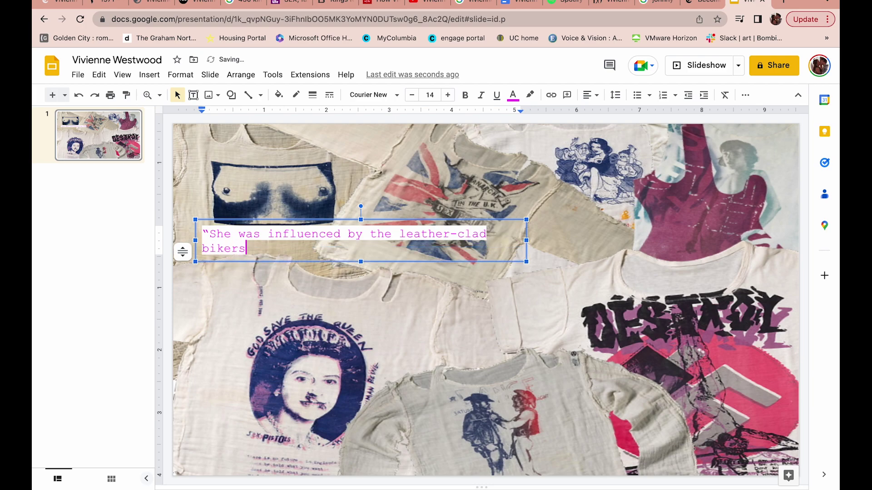
type(" and pinup")
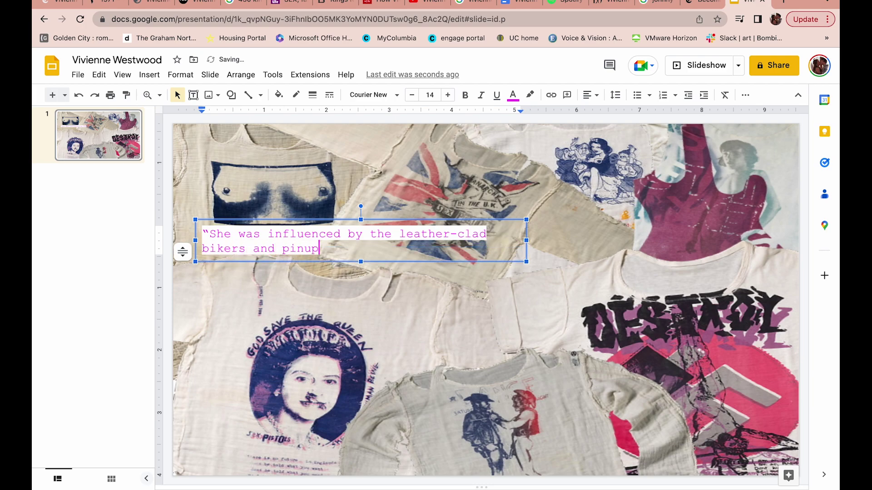
type(" girls of the 19")
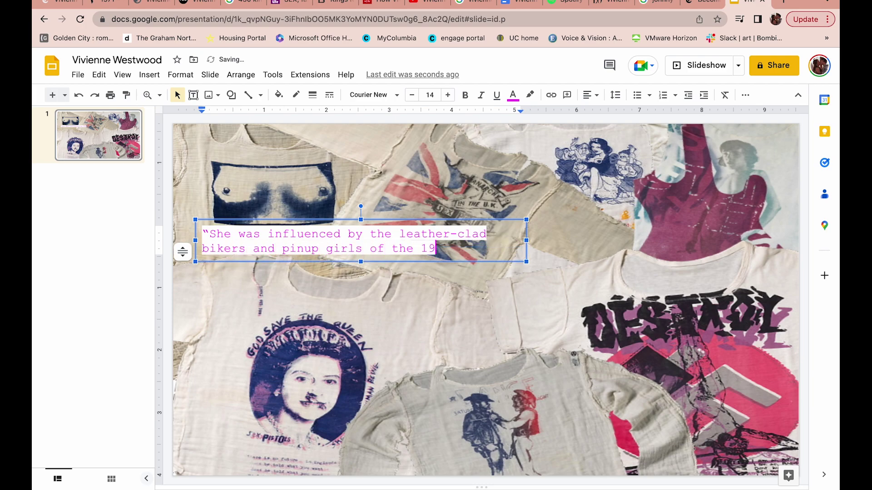
type("50s, the bon")
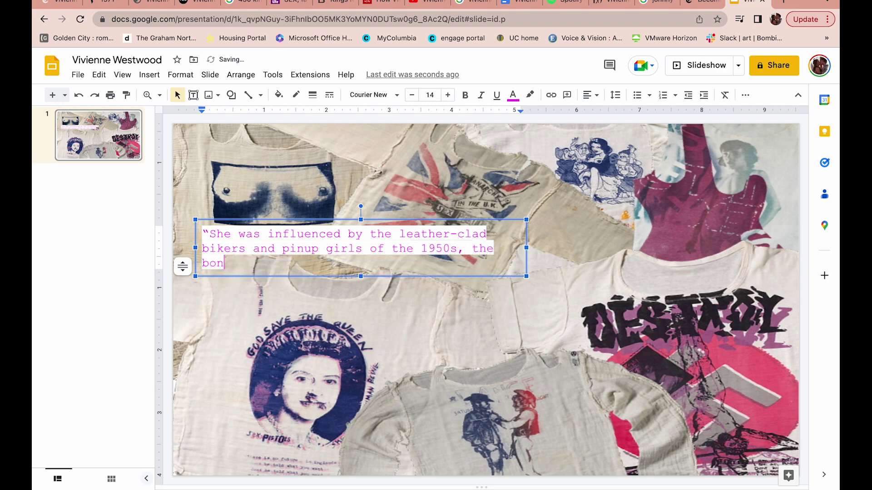
type("dage heavy ")
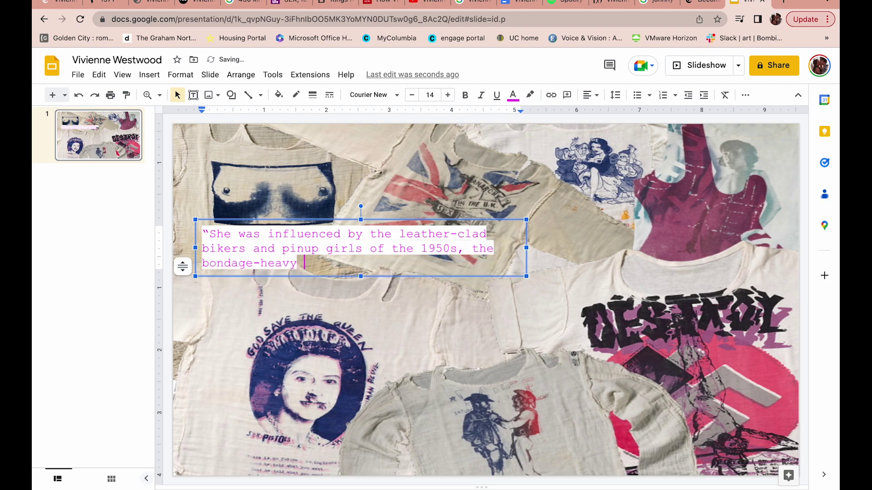
type("s&m")
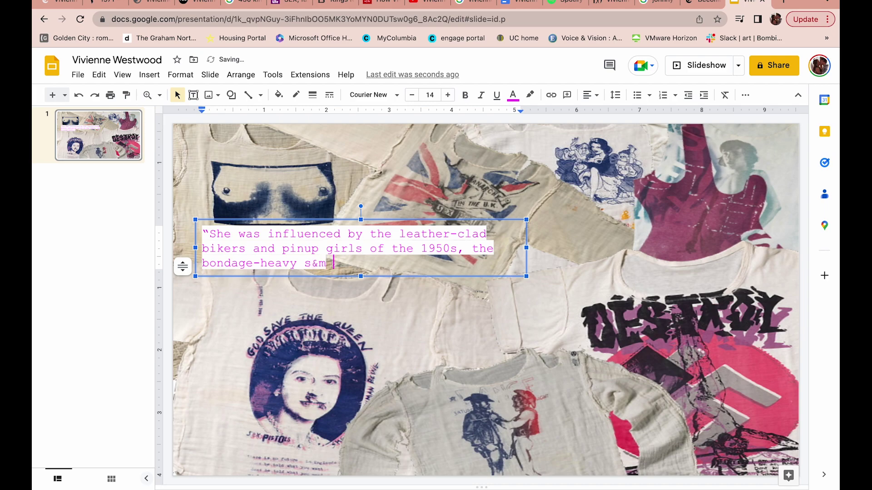
type(" subculture ")
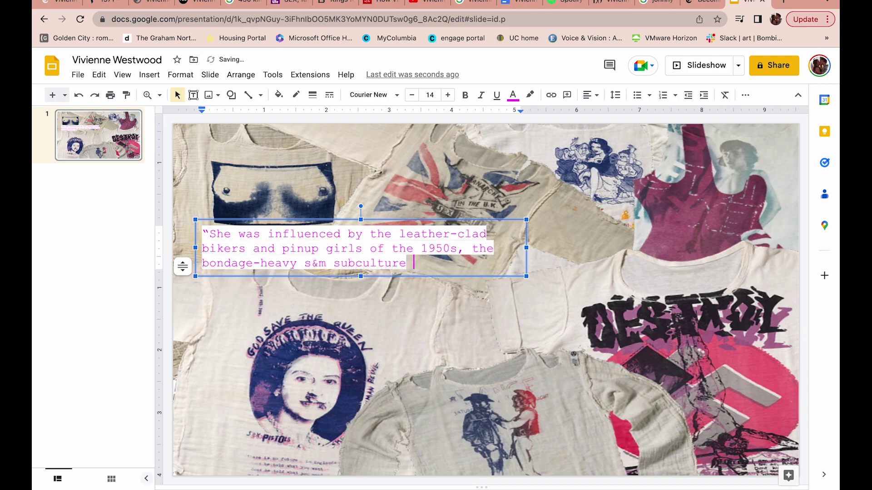
type("with its ")
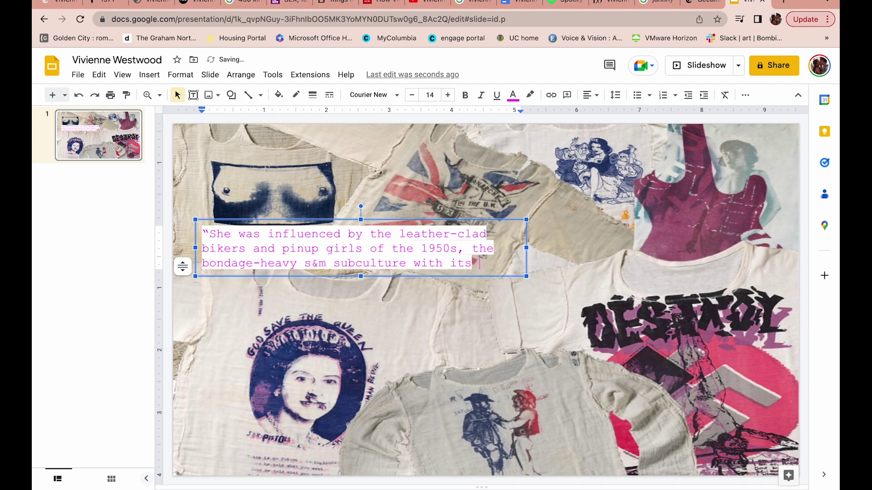
type("hardware ")
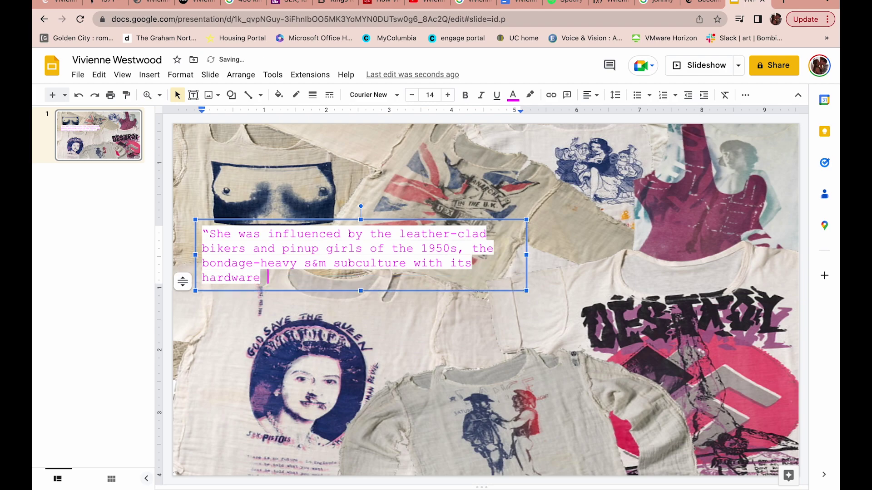
type("and a DIY ingen")
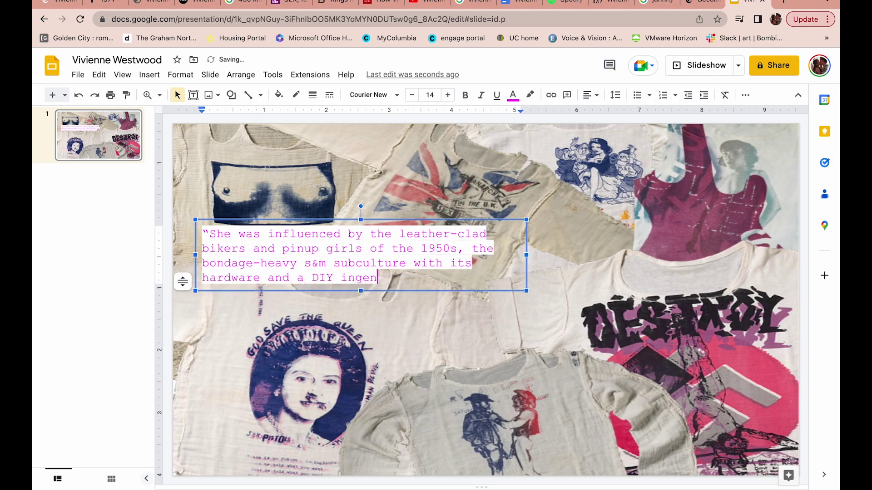
type("uity... Saft")
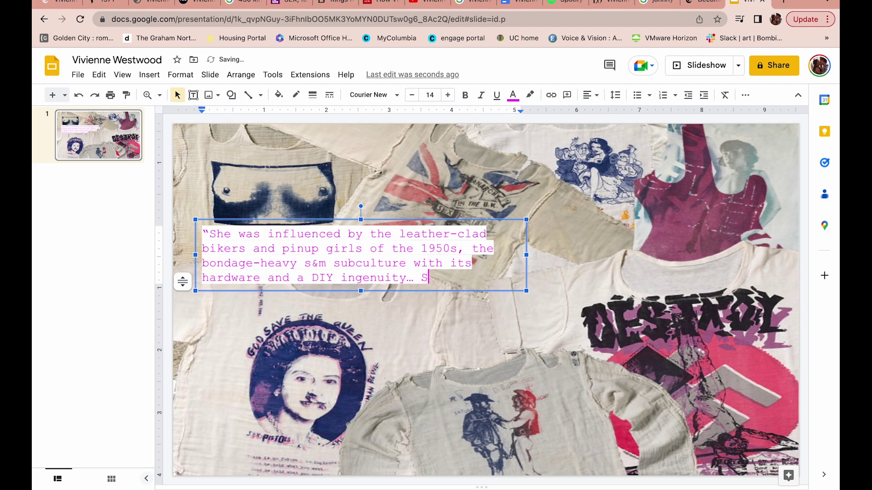
type("tey ")
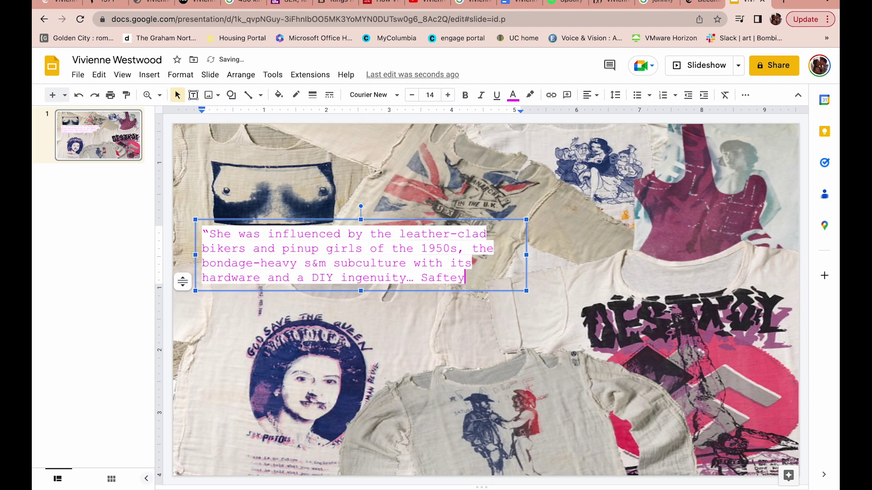
key("BackSpace")
key("BackSpace")
key("BackSpace")
key("BackSpace")
type("ety pins ")
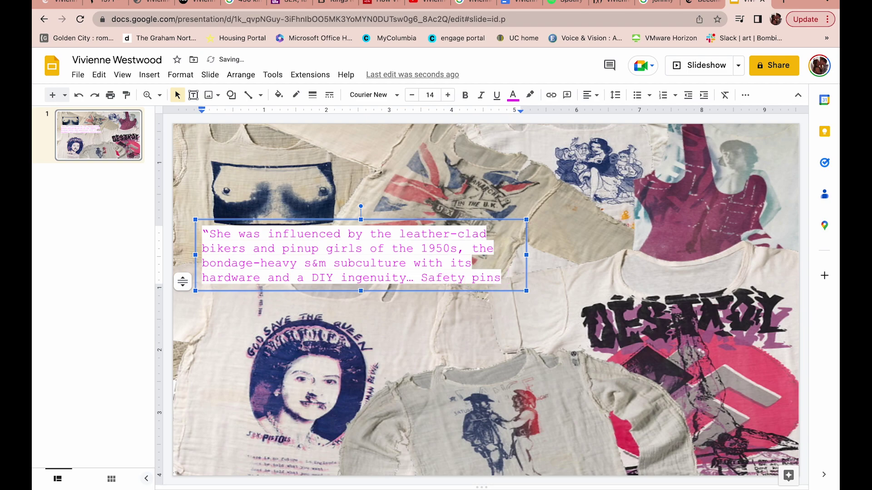
type("zippers, ")
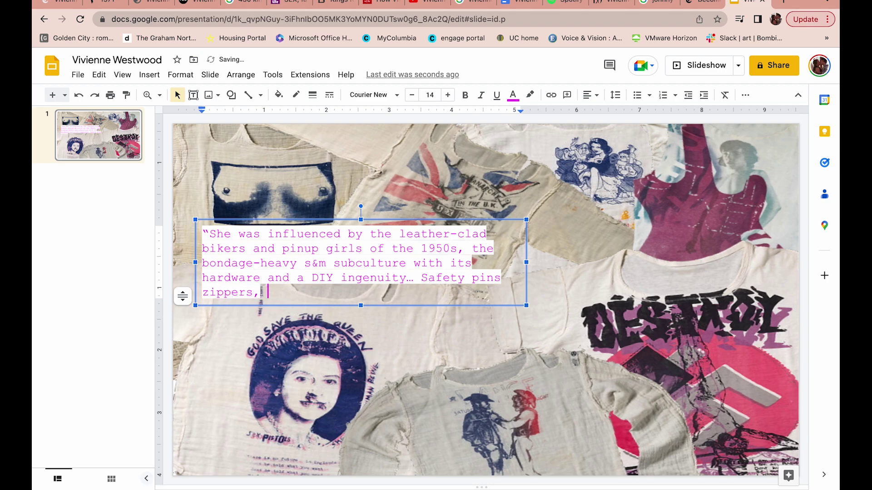
type("haphazard he")
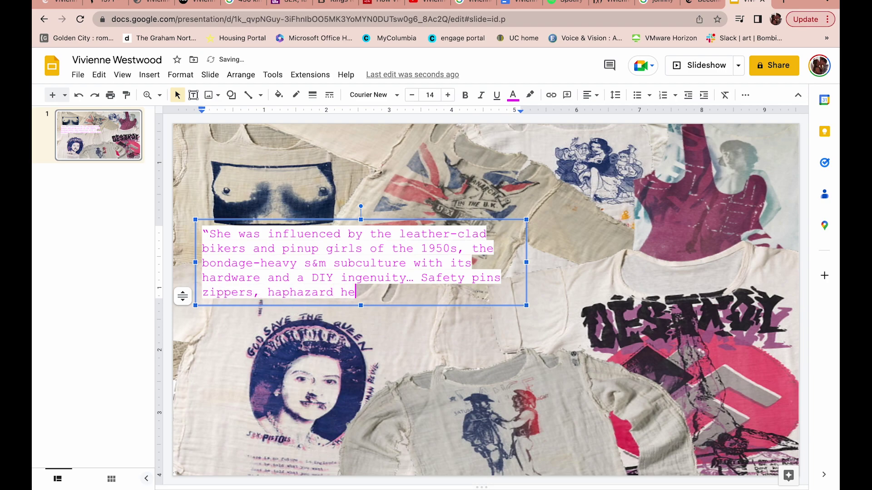
type("ms and coupled")
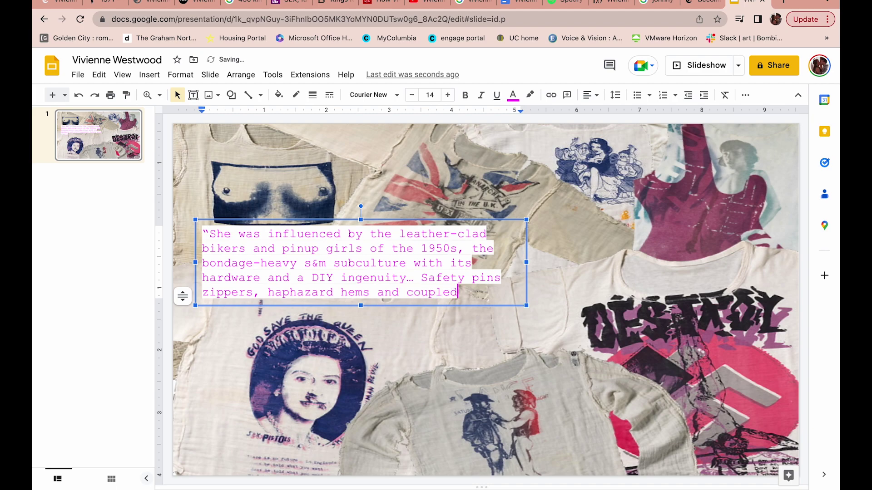
type(" with tradi")
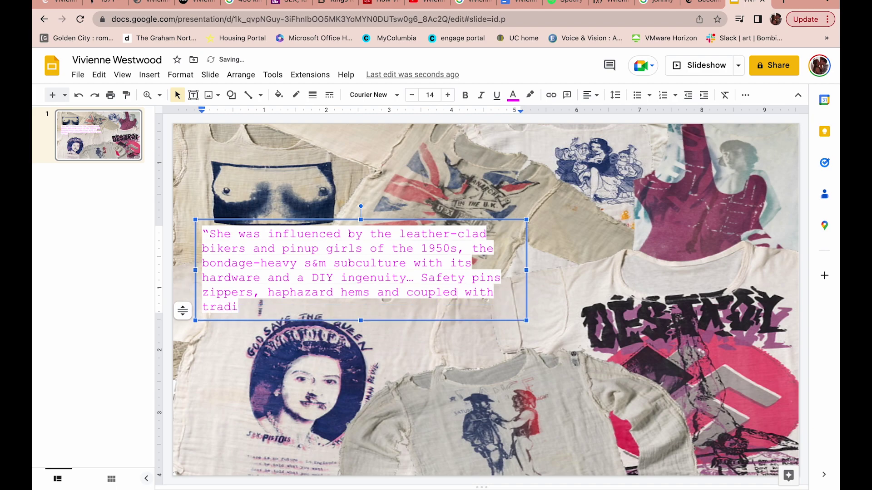
type("tional fabrics ")
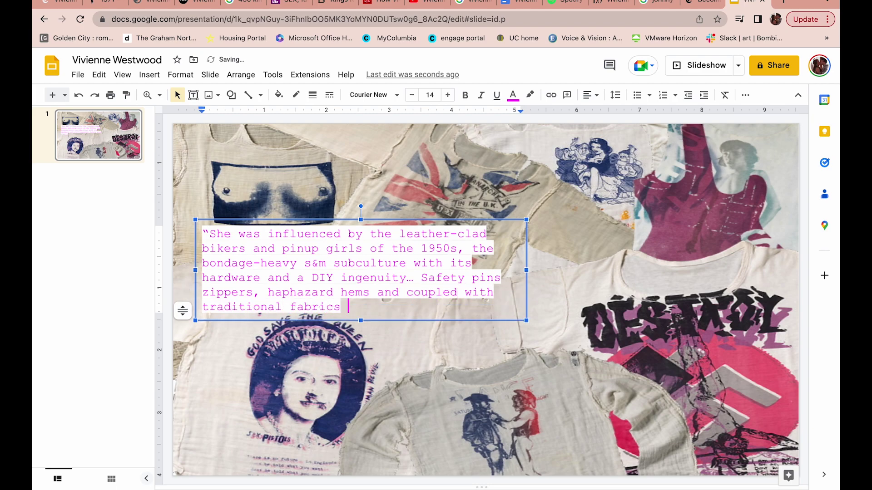
type("like tarte")
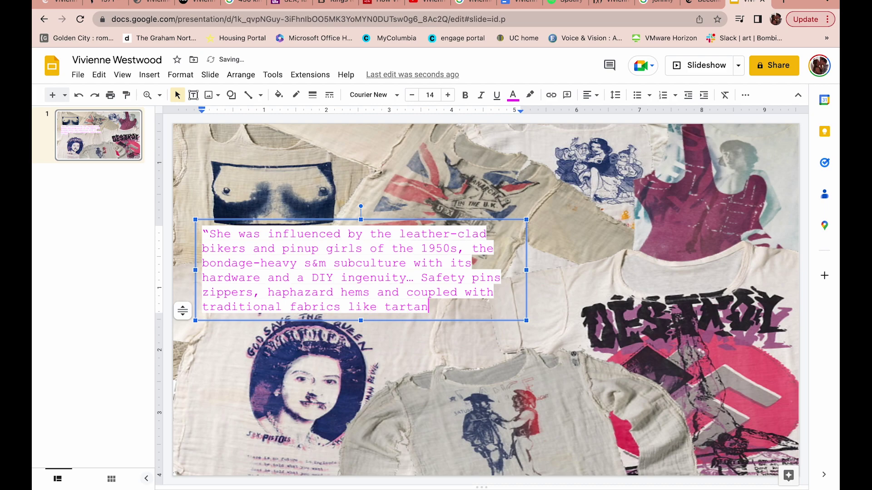
Step: Draw a text box over the lower t-shirts and type 'ALL of these elements became staples for punk fashion.' in magenta Beth Ellen, size 20
left_click(250, 181)
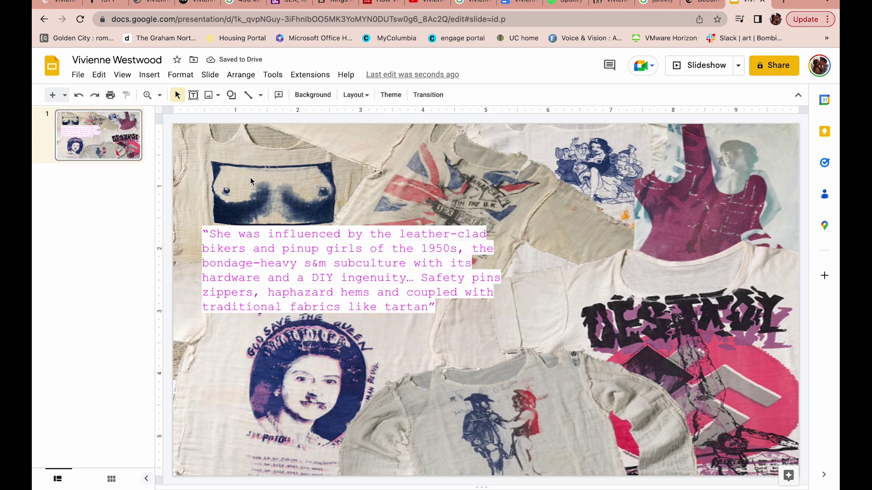
left_click(193, 94)
mouse_move(403, 349)
left_mouse_down()
mouse_move(585, 375)
mouse_move(704, 376)
left_mouse_up()
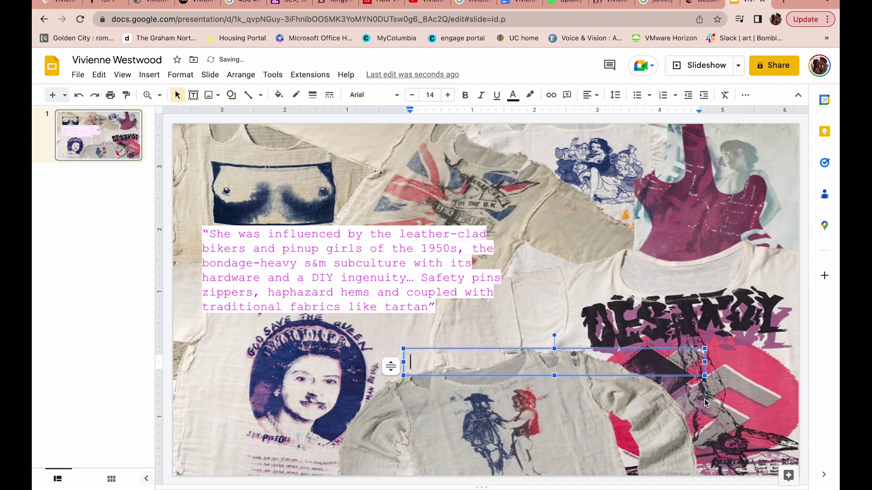
left_click(367, 96)
left_click(422, 225)
left_click(512, 94)
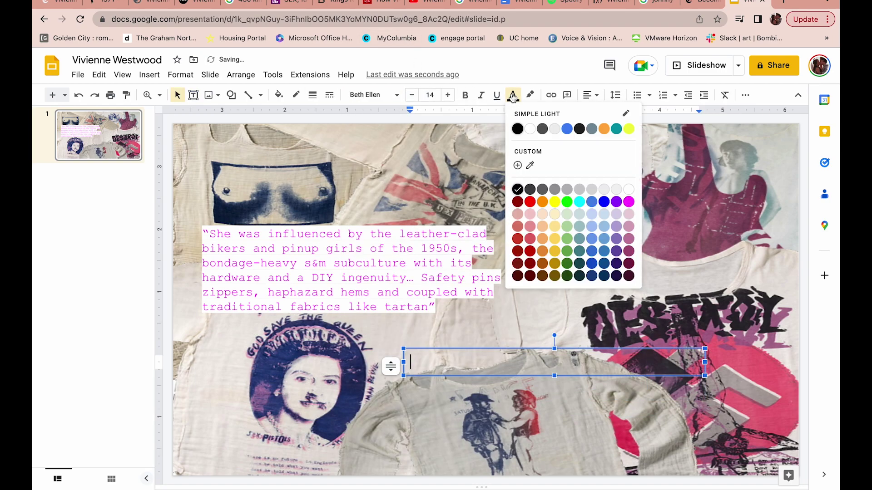
left_click(630, 202)
left_click(530, 94)
key("Escape")
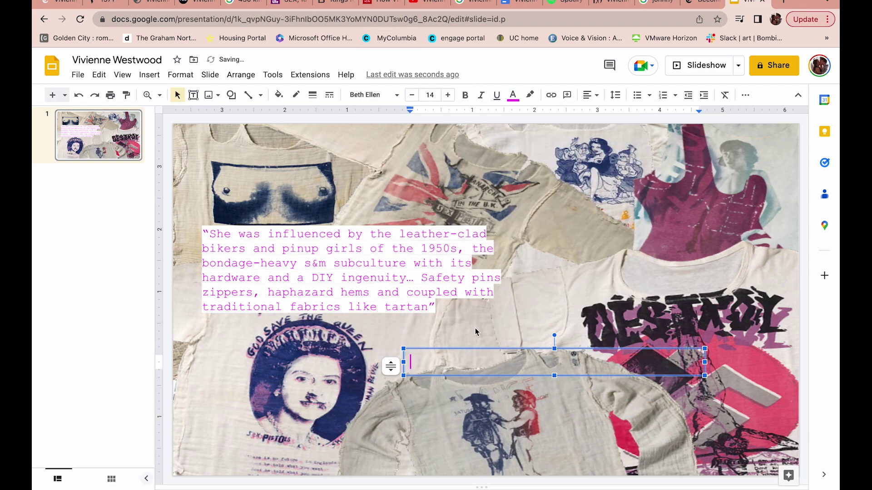
left_click(430, 95)
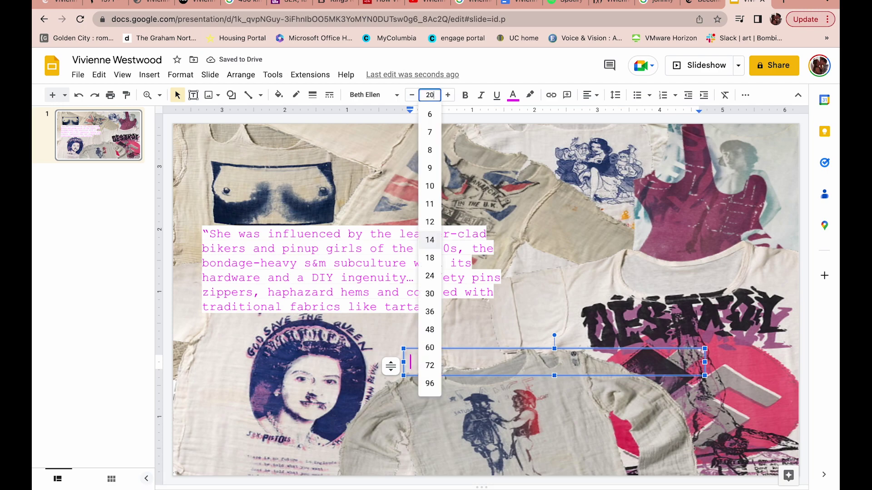
key("Return")
type("ALL o")
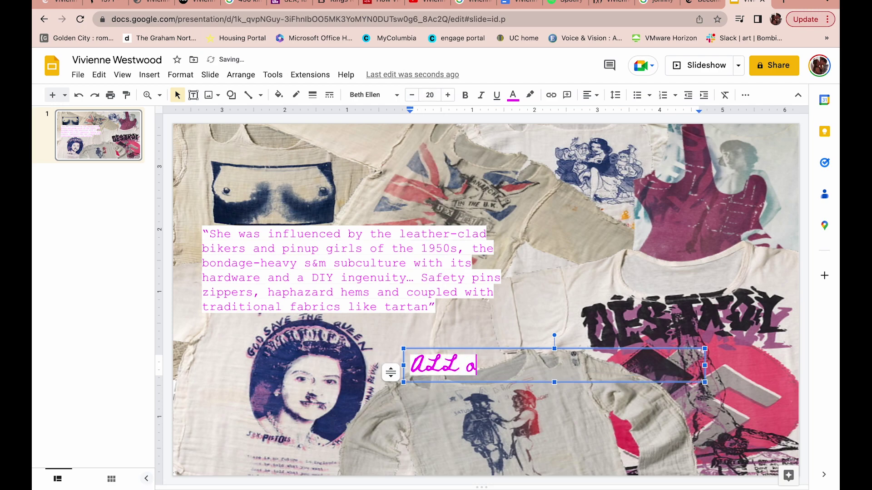
type("f these elements ")
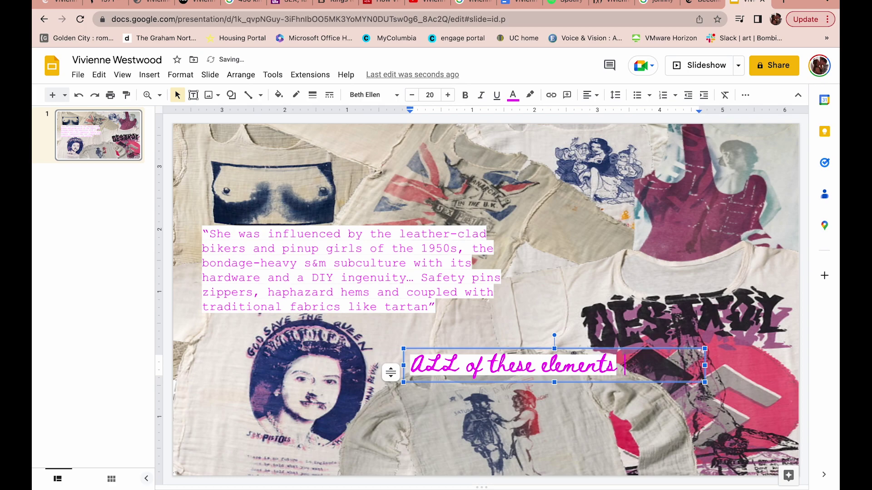
type("became staples for ")
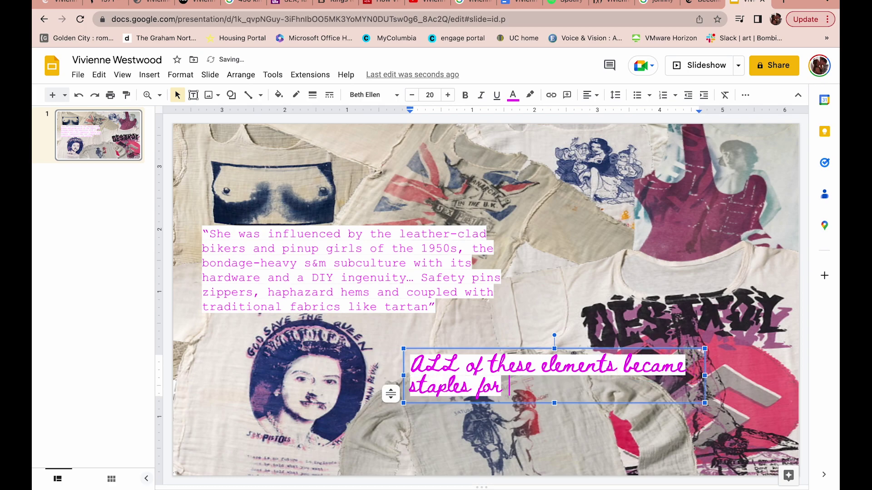
type("punk fashion.")
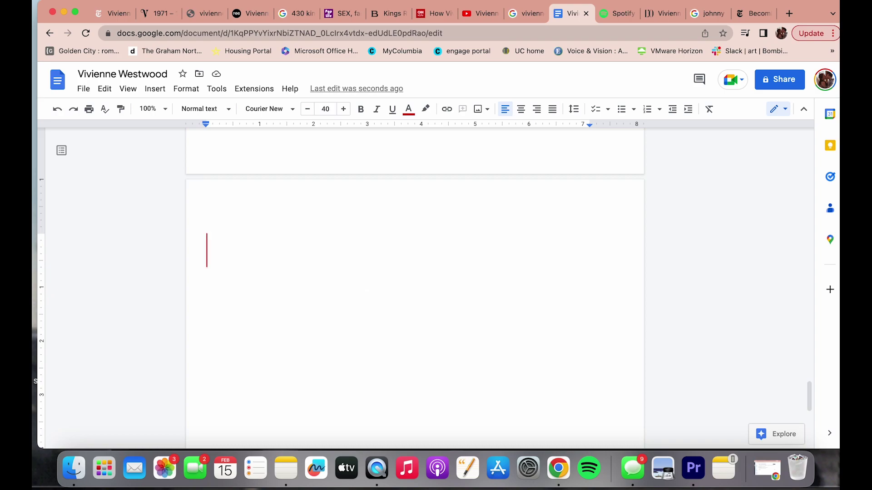
Step: Type the heading 'WESTWOOD WAS PROVOCATIVE', correcting its spelling, and set the line below to size 24
type("WESTWOOD WAS")
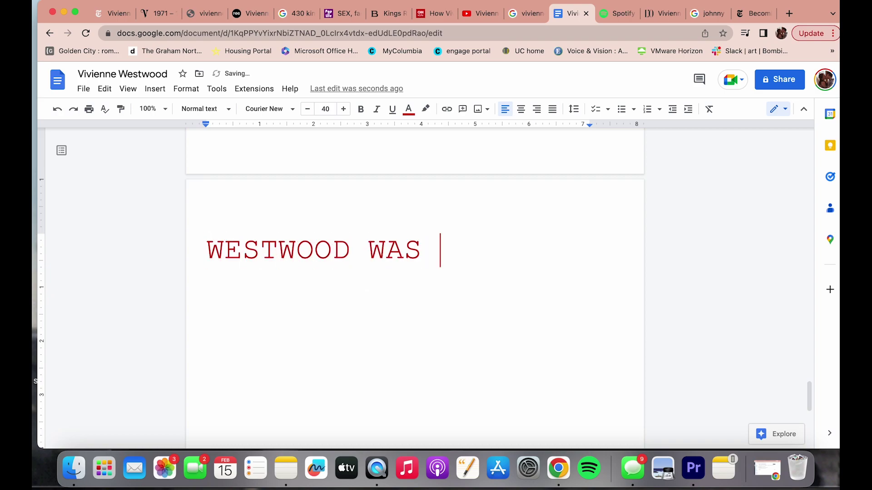
type(" PROVACATIV")
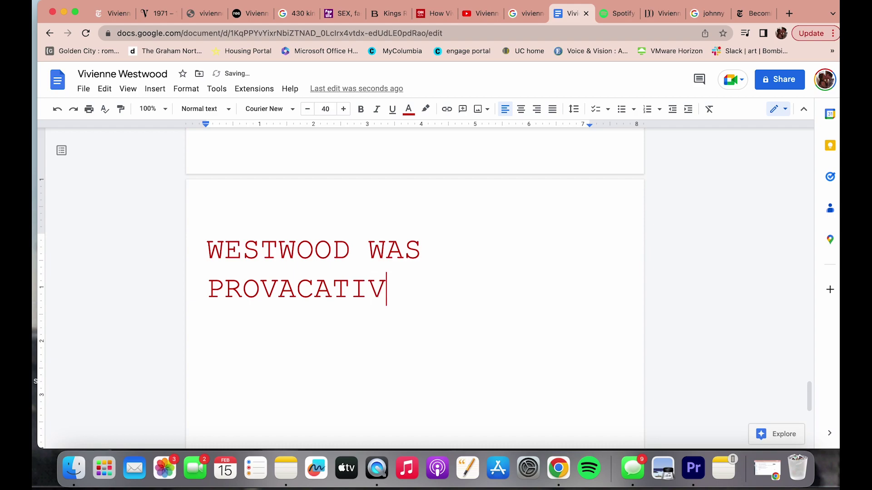
type("E")
key("Return")
left_click(328, 113)
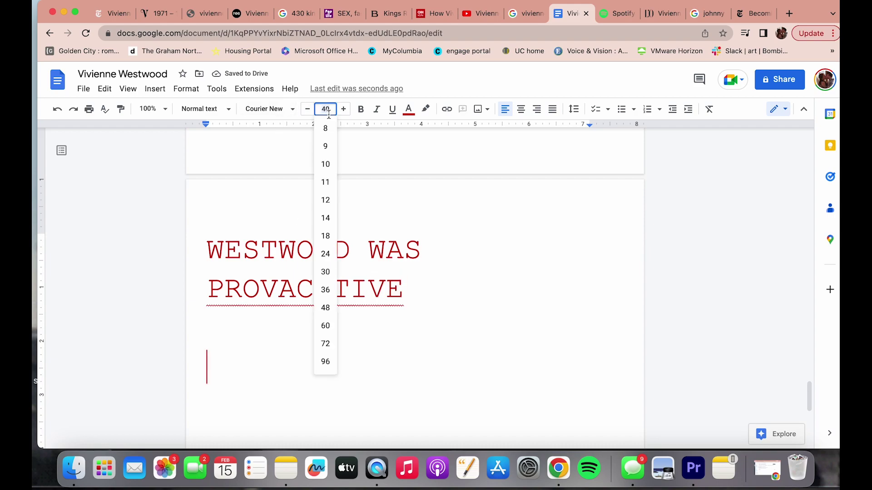
left_click(328, 250)
scroll(288, 334, "down", 2)
left_click(288, 243)
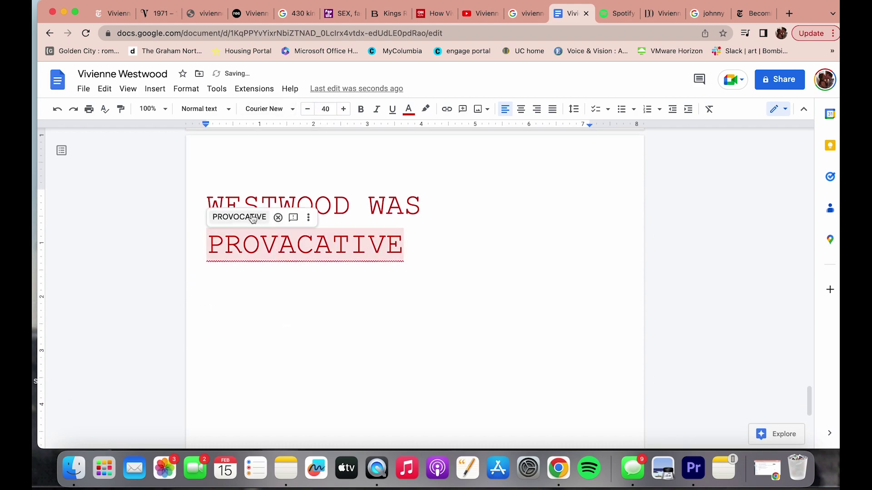
left_click(253, 217)
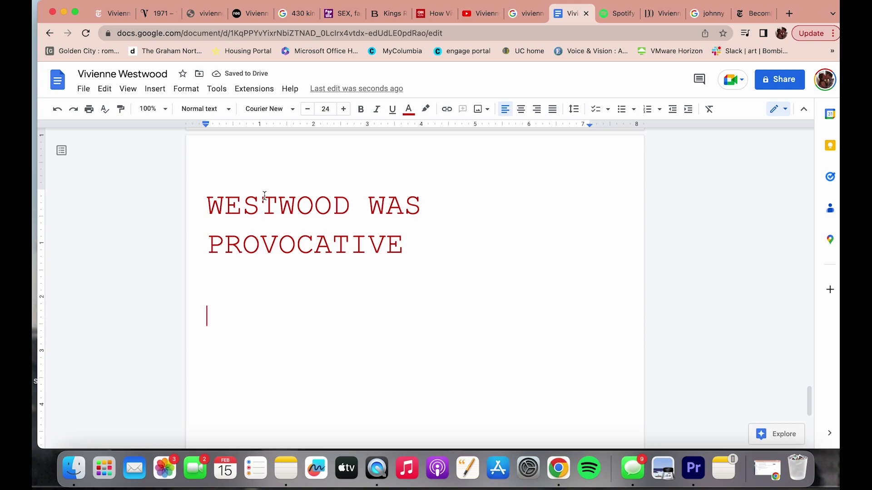
Step: Type the size-24 paragraph starting 'Her goal was to inspire young punks to get involved in politics…'
type("Her ")
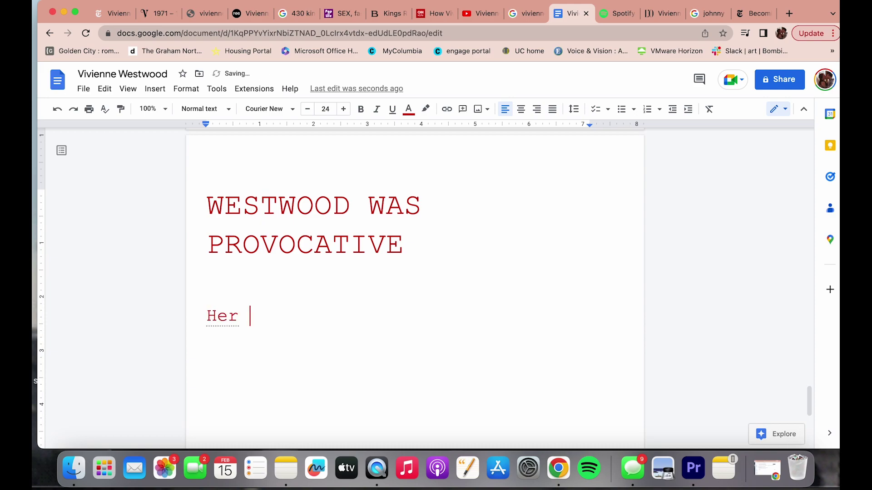
type("goal was to inspire young pun")
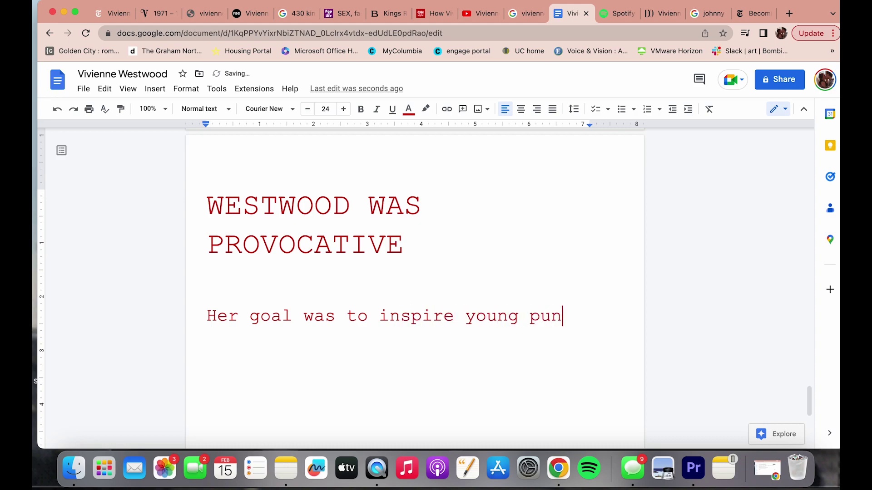
type("ks to get invol")
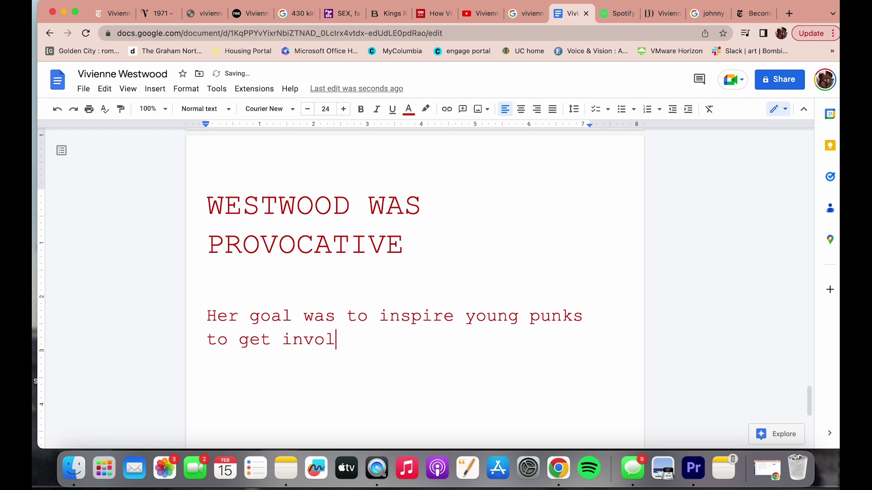
type("ved in politioc")
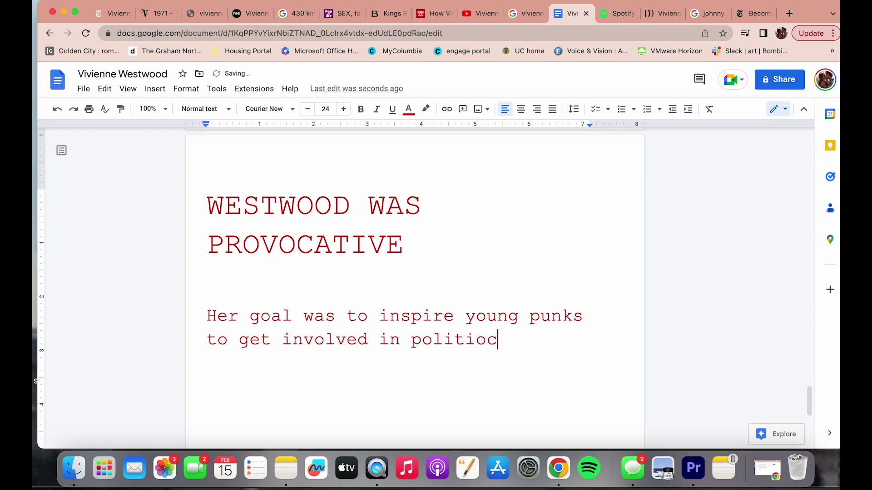
type("Take")
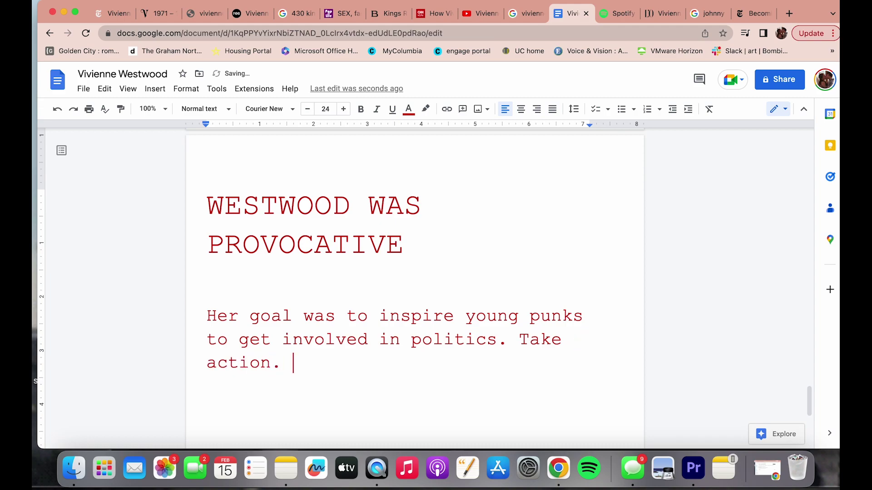
type(" action. She be")
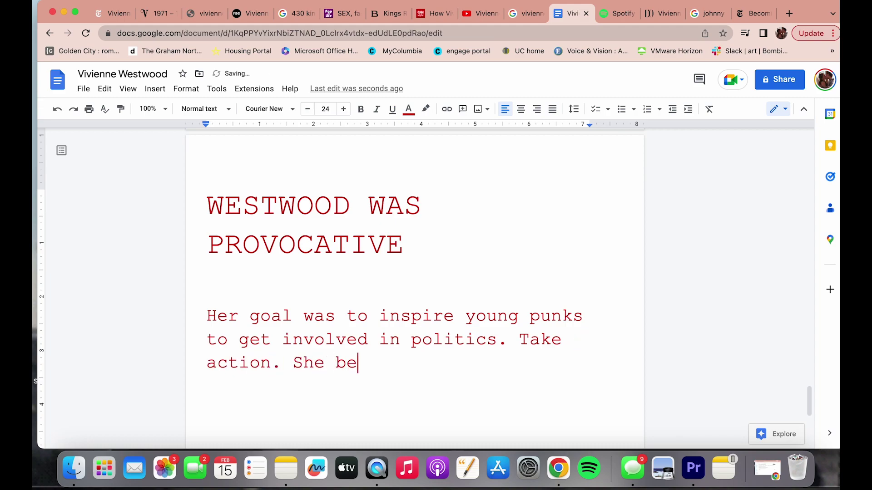
type("lieved her clothes ")
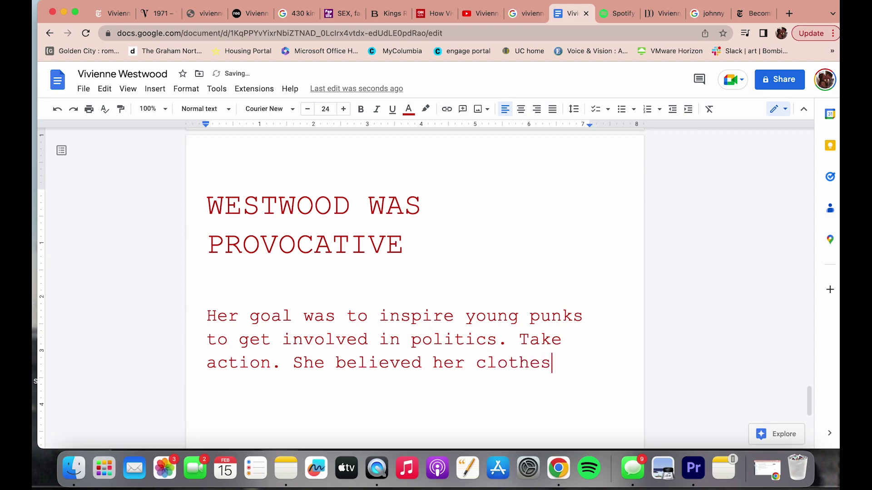
type("were a re")
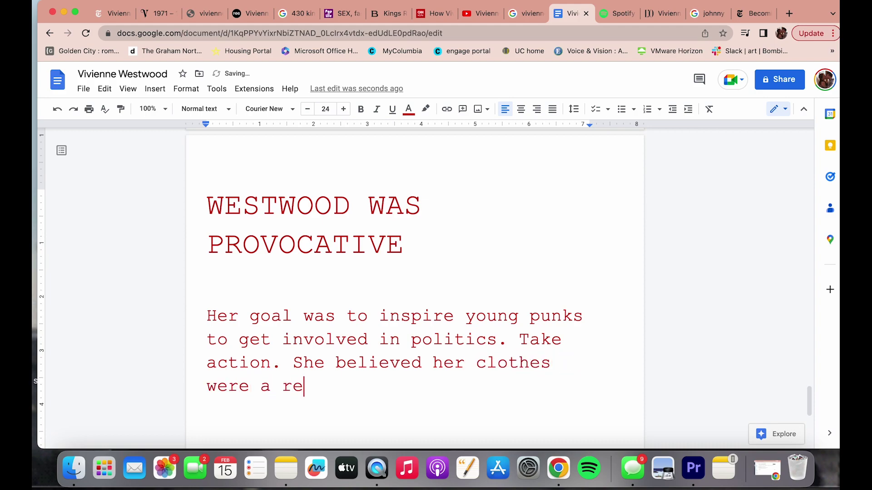
type("presentation of")
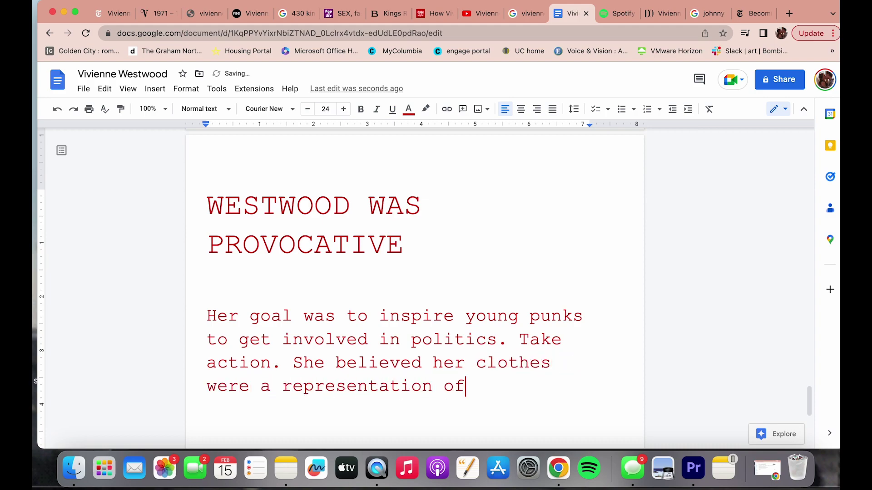